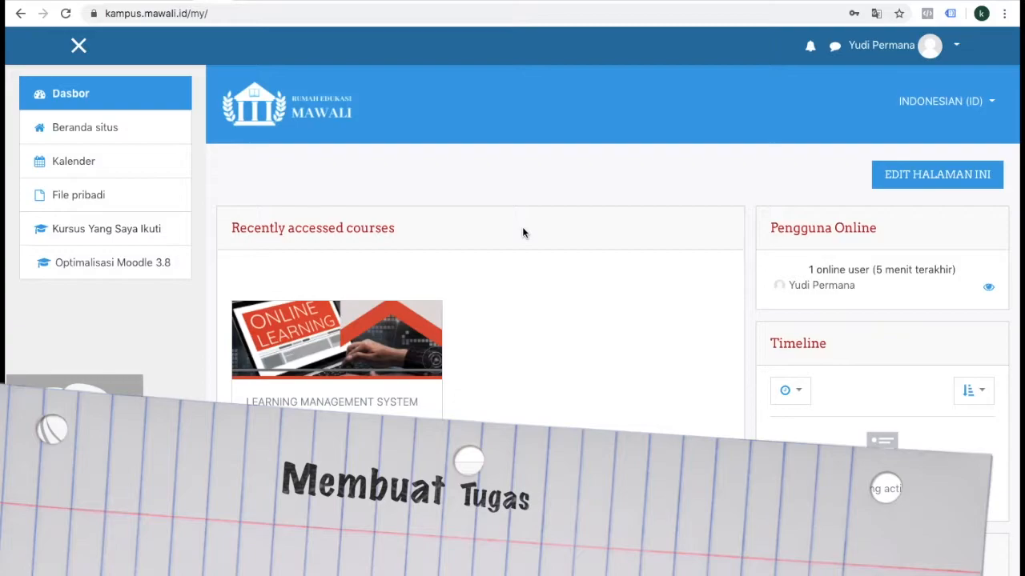
# Step: Open the "E Learning Untuk Guru" course from the recently accessed courses on the dashboard
pyautogui.scroll(3, 522, 232)
pyautogui.scroll(-3, 522, 232)
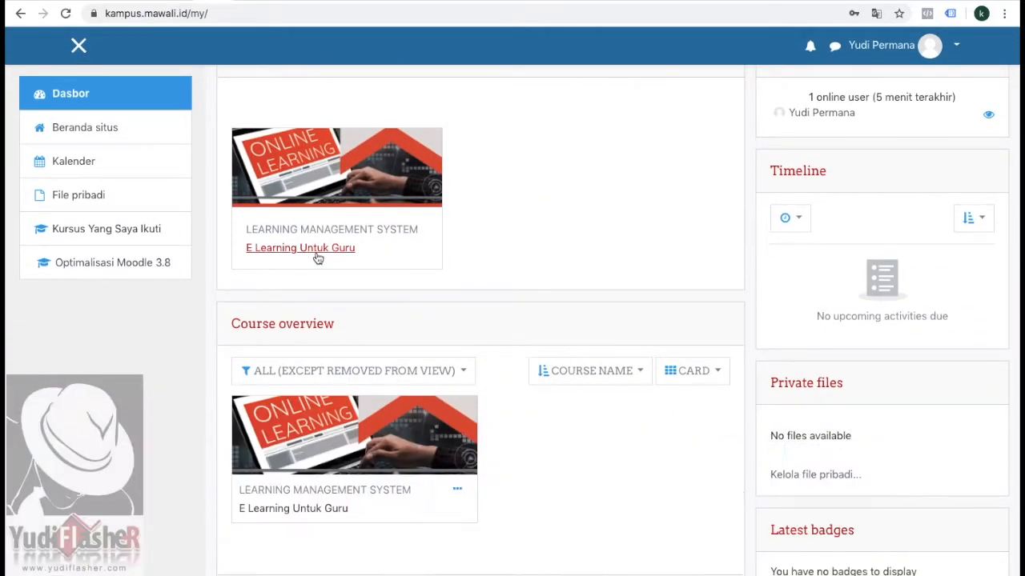
pyautogui.scroll(3, 571, 114)
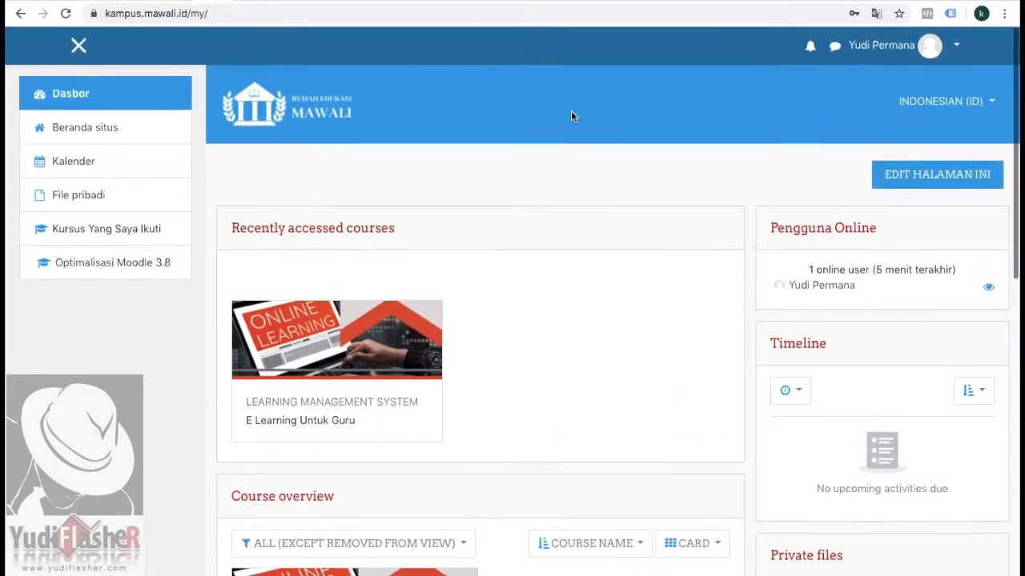
pyautogui.scroll(-2, 496, 291)
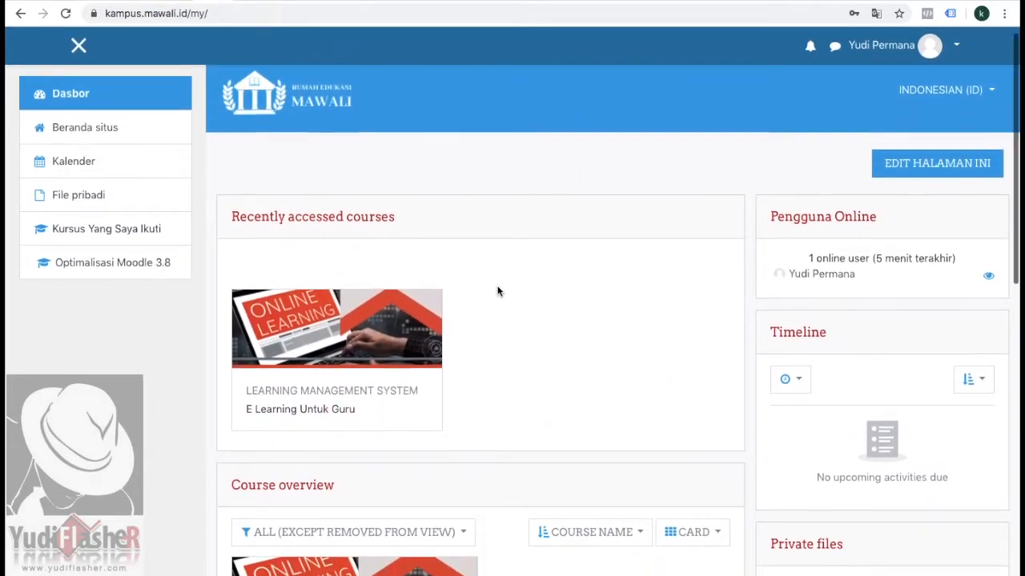
pyautogui.scroll(2, 496, 290)
pyautogui.scroll(-1, 496, 291)
pyautogui.click(316, 322)
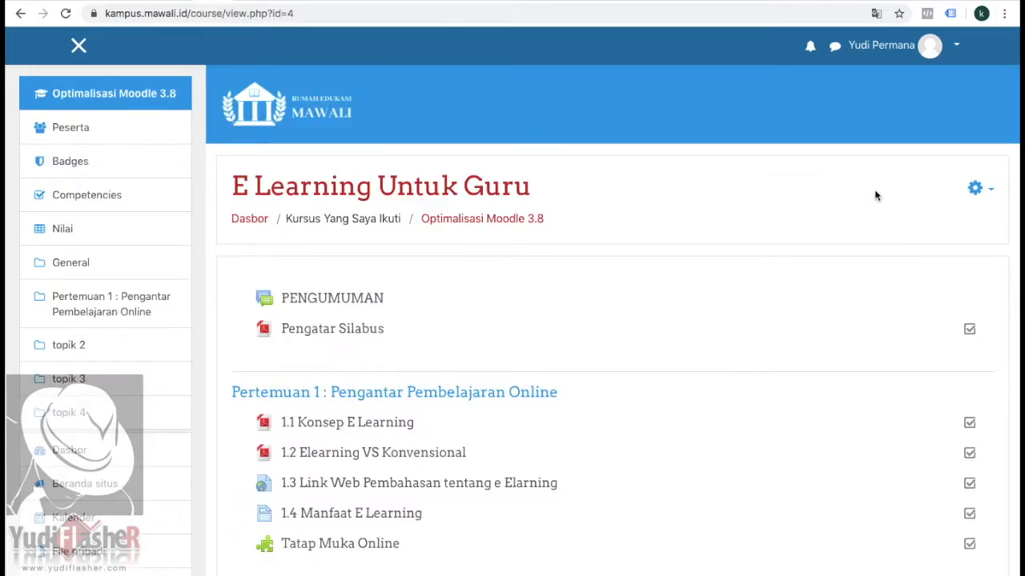
# Step: Turn on the course's edit mode and start a new Assignment activity in the section "Pertemuan 1 : Pengantar Pembelajaran Online"
pyautogui.click(992, 194)
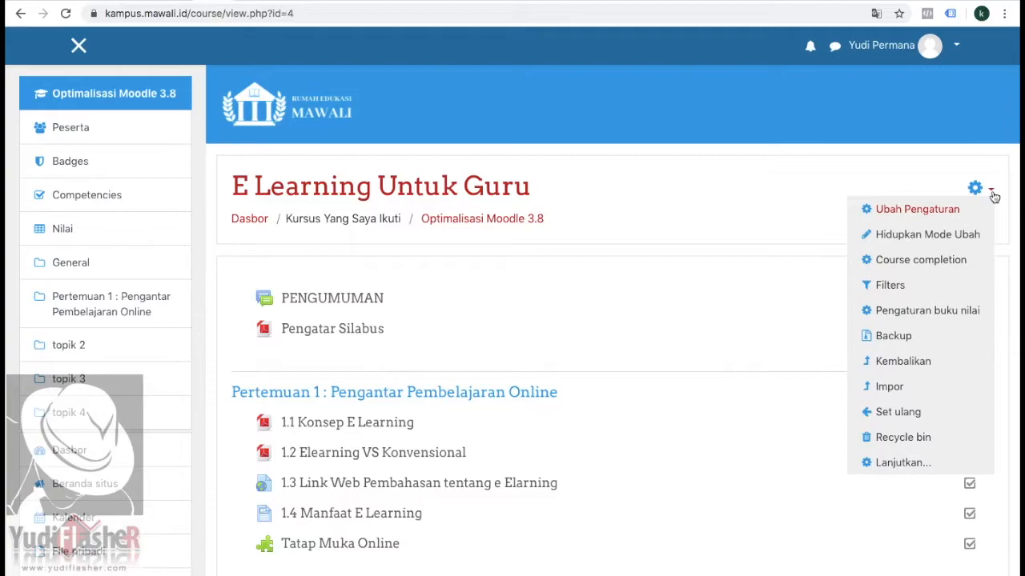
pyautogui.click(897, 234)
pyautogui.scroll(-3, 828, 261)
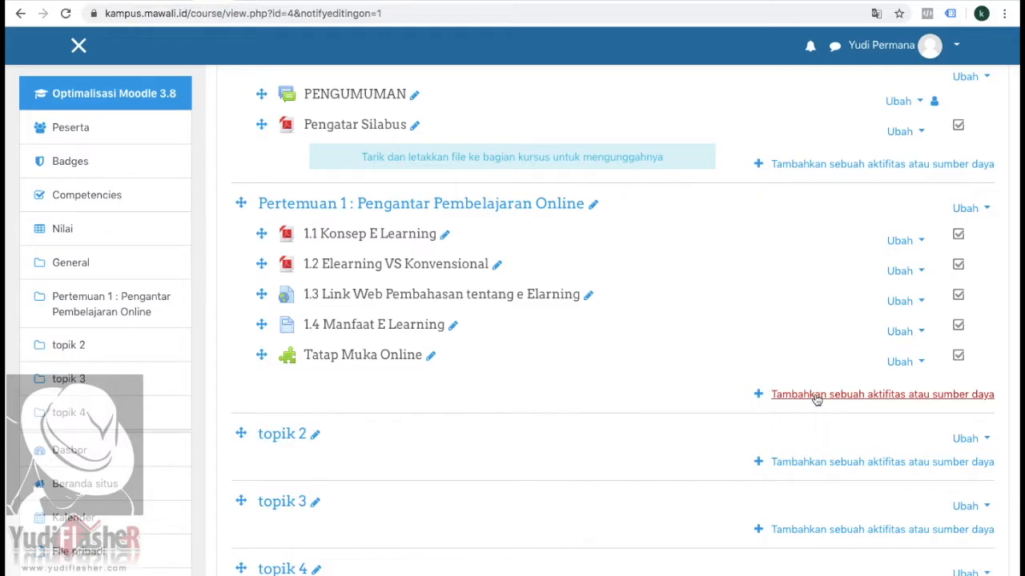
pyautogui.click(815, 396)
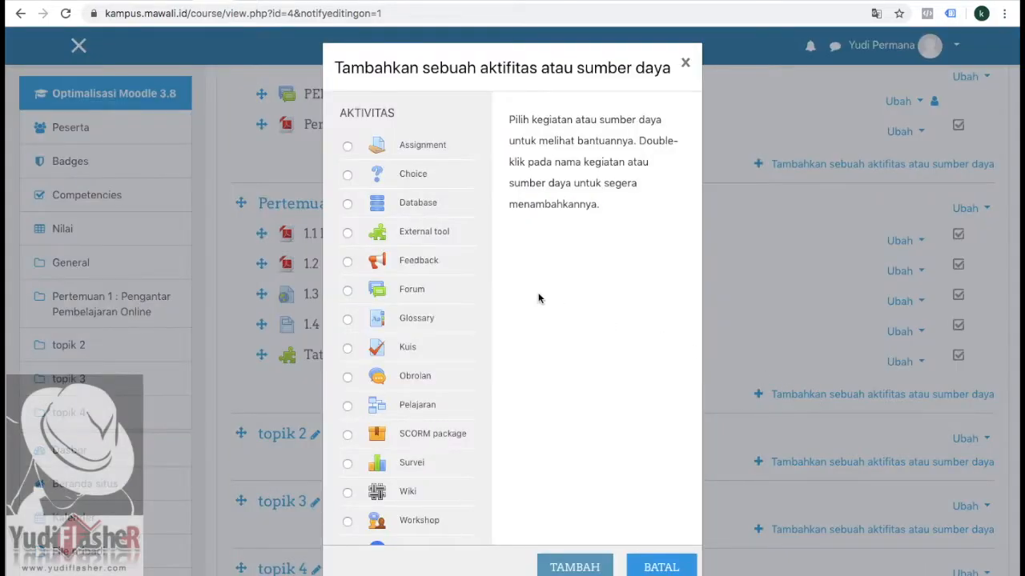
pyautogui.click(347, 148)
pyautogui.doubleClick(348, 144)
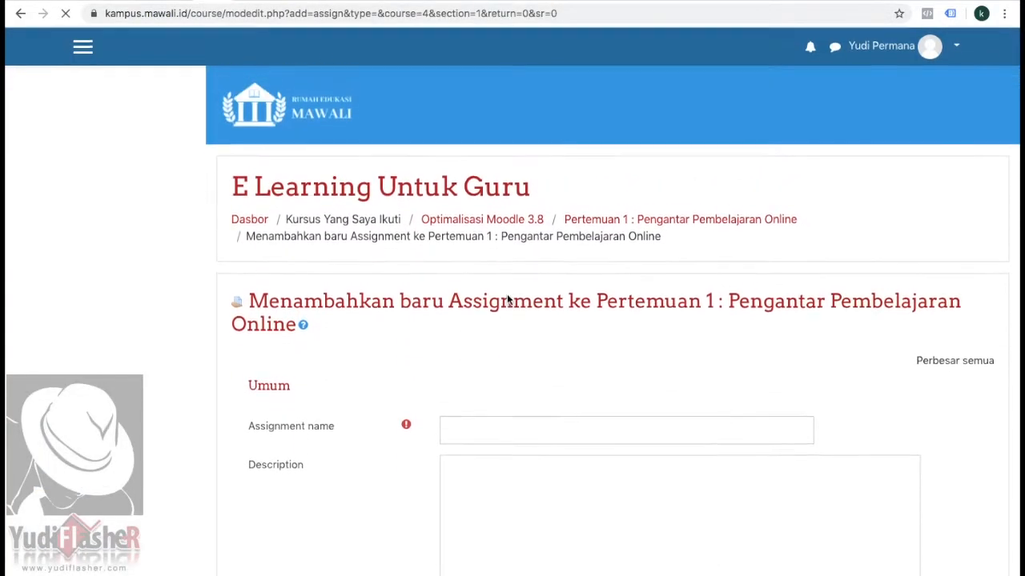
# Step: Name the new assignment "TUGAS 1 E LEARNING UNTUK GURU"
pyautogui.scroll(-2, 507, 299)
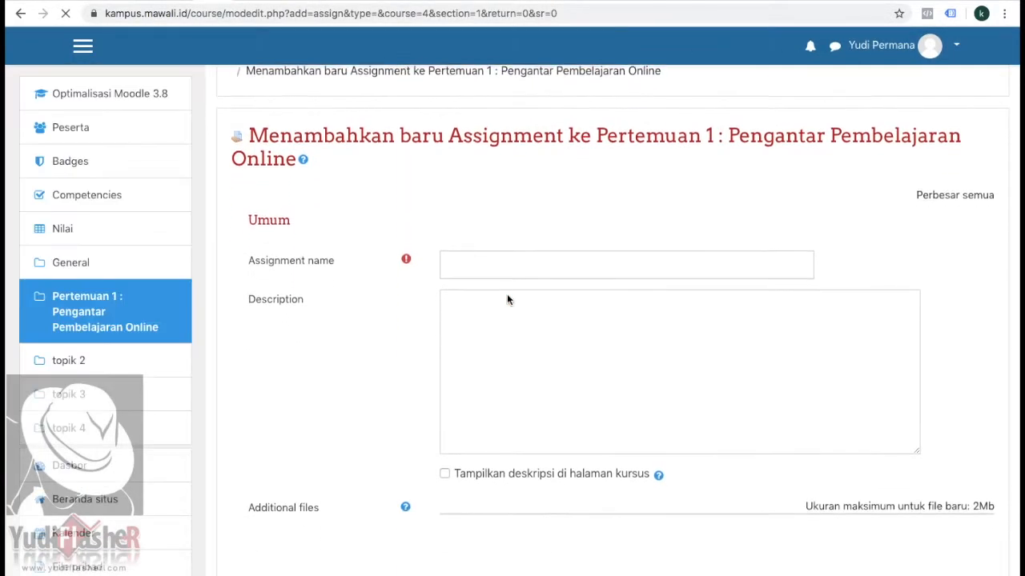
pyautogui.click(463, 262)
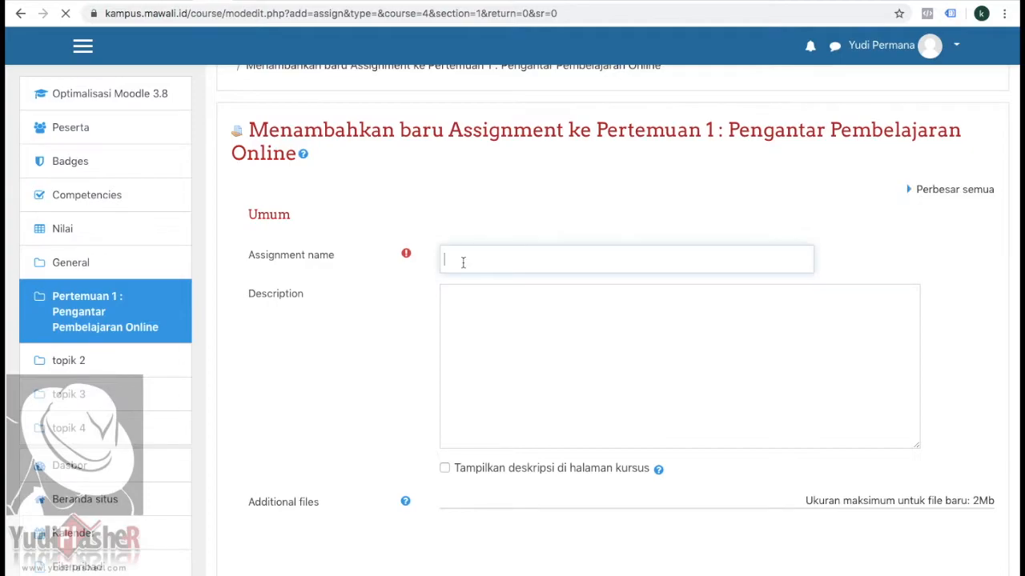
pyautogui.write('T')
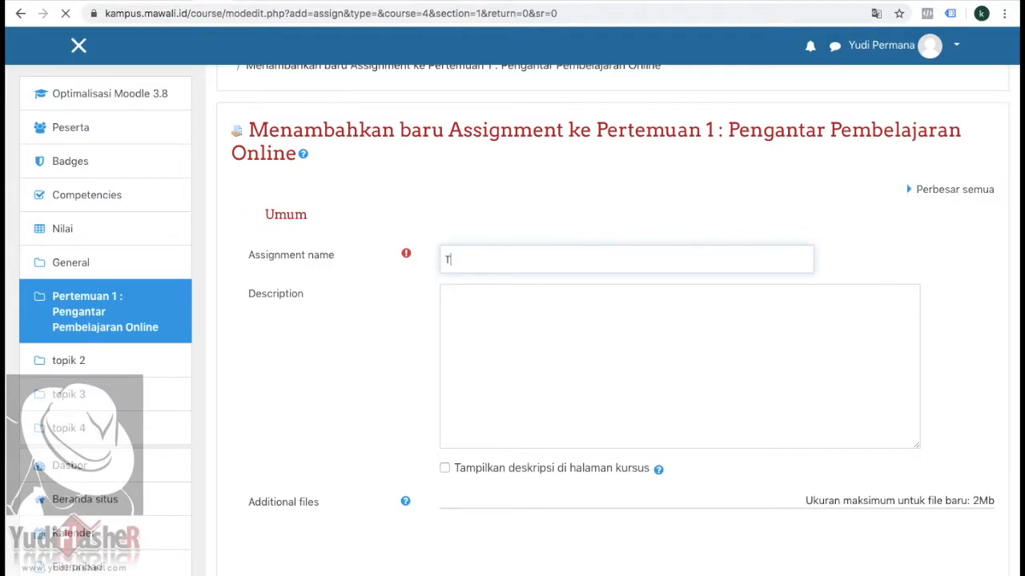
pyautogui.write('UGAS 1 E LEAR')
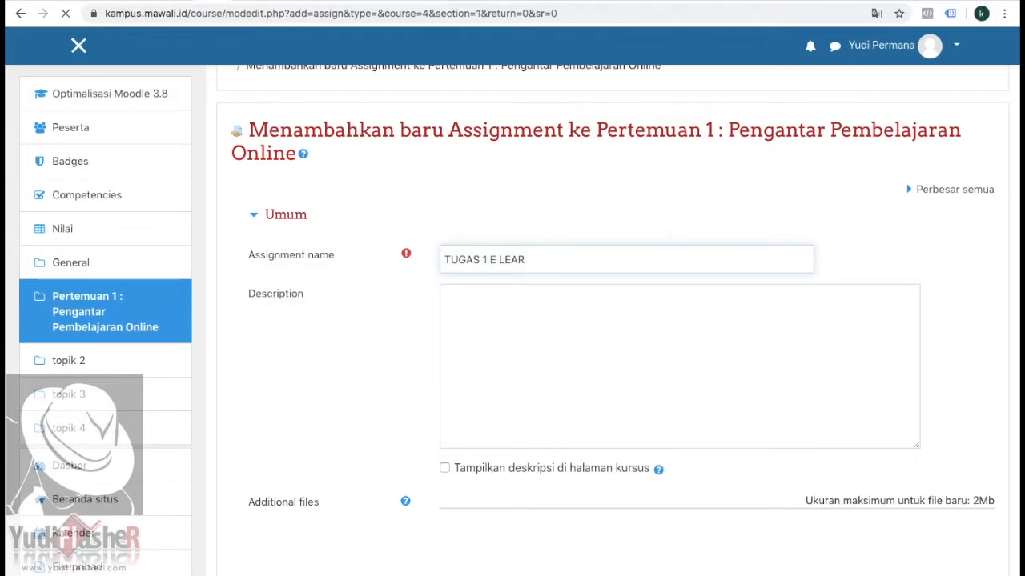
pyautogui.write('NING UNTUK G')
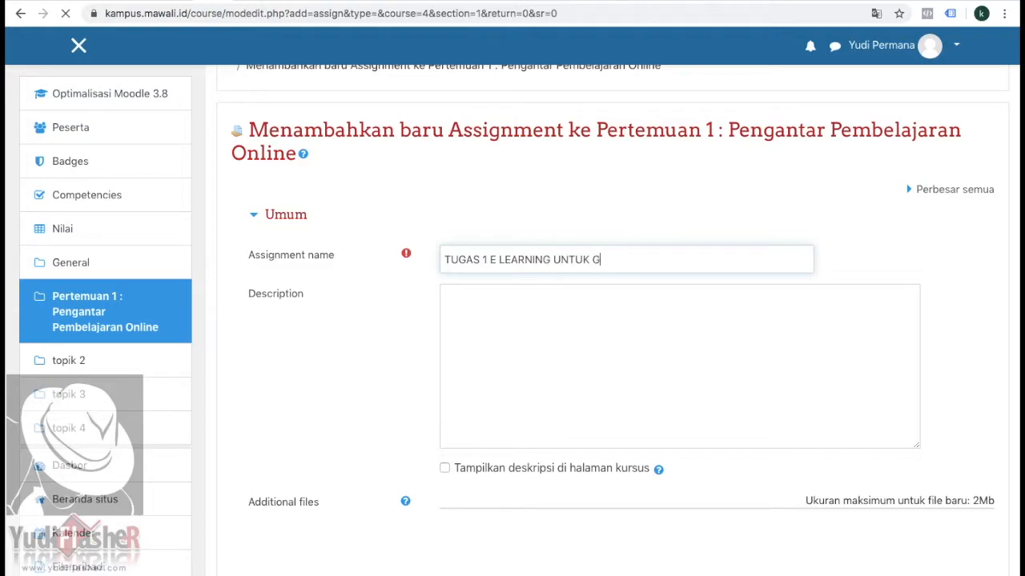
pyautogui.write('URU')
# Step: Paste the copied question list, beginning with "Silahkan Jawab Pertanyaan dibawah ini :", into the assignment's description and compare it with the source Word document
pyautogui.click(473, 297)
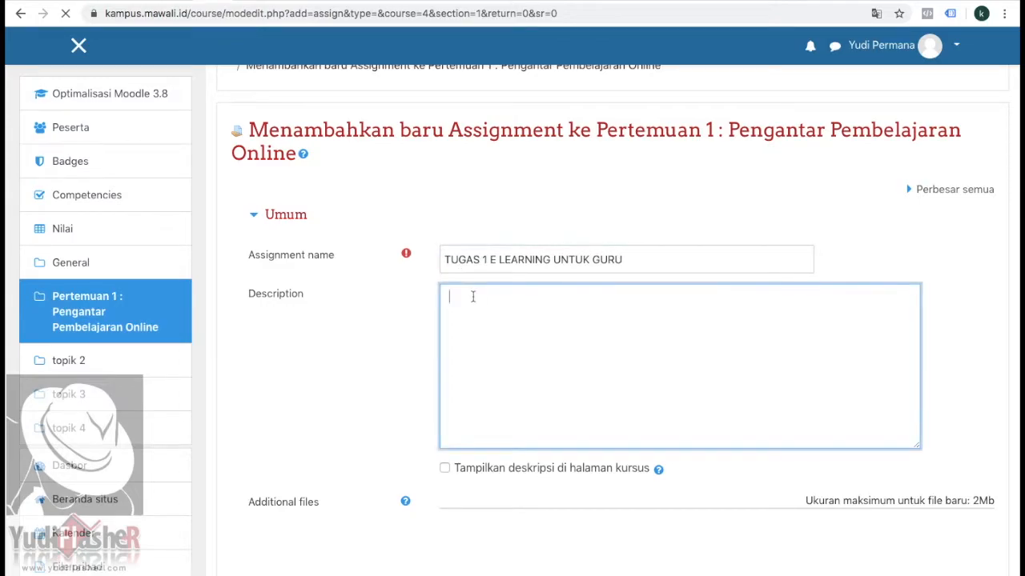
pyautogui.scroll(-3, 474, 297)
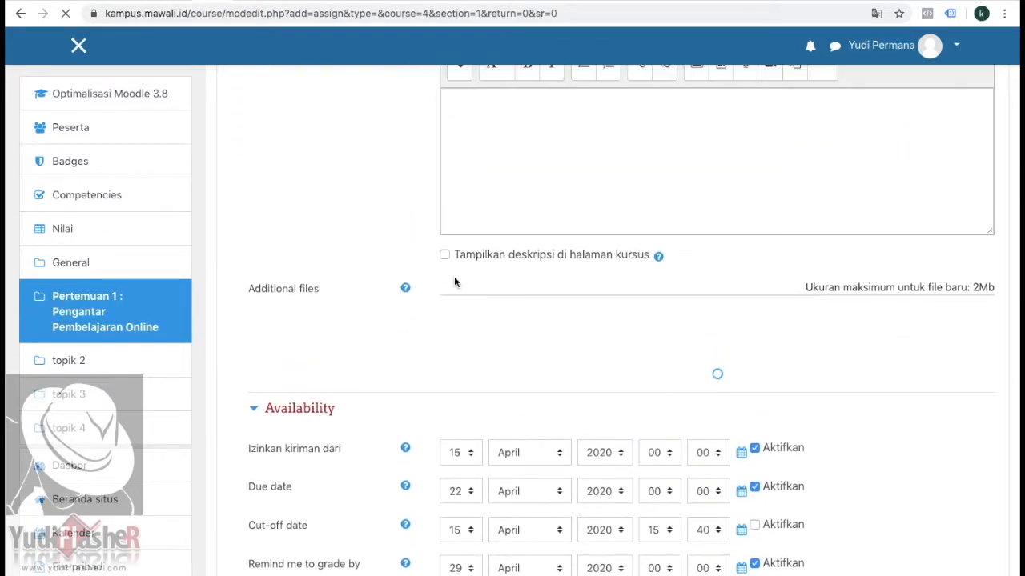
pyautogui.scroll(3, 515, 297)
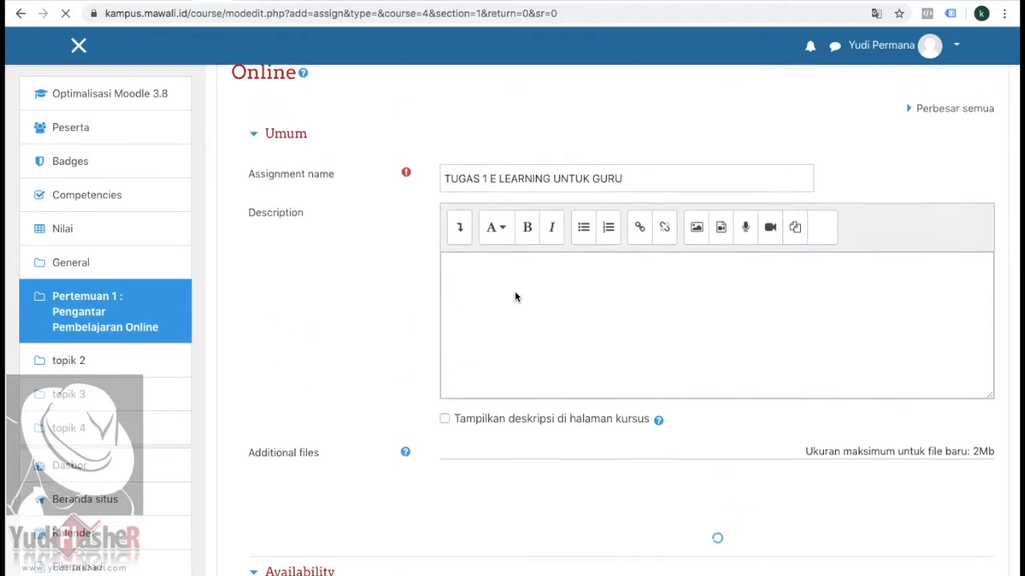
pyautogui.hotkey('ctrl', 'v')
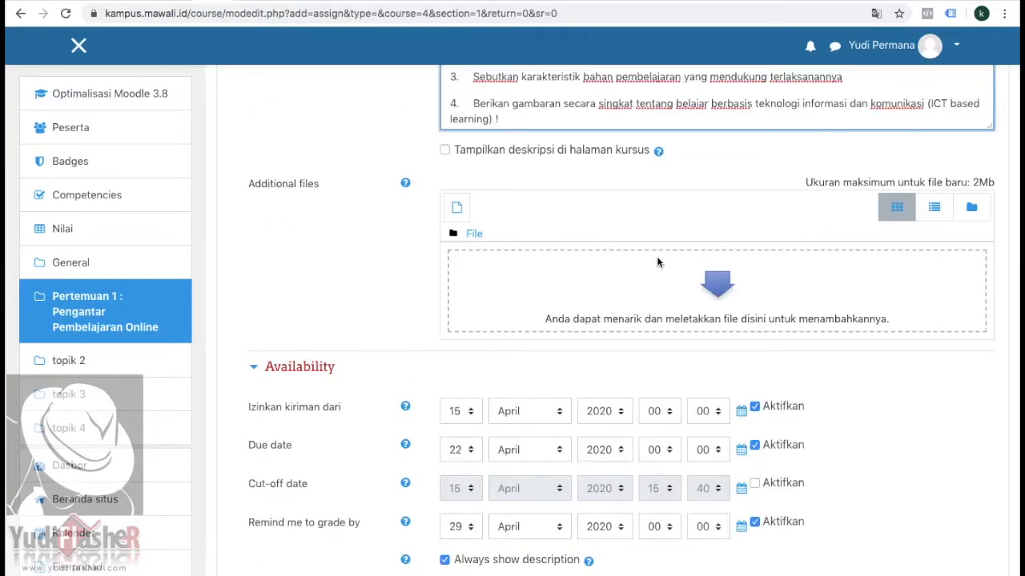
pyautogui.hotkey('ctrl', 'Right')
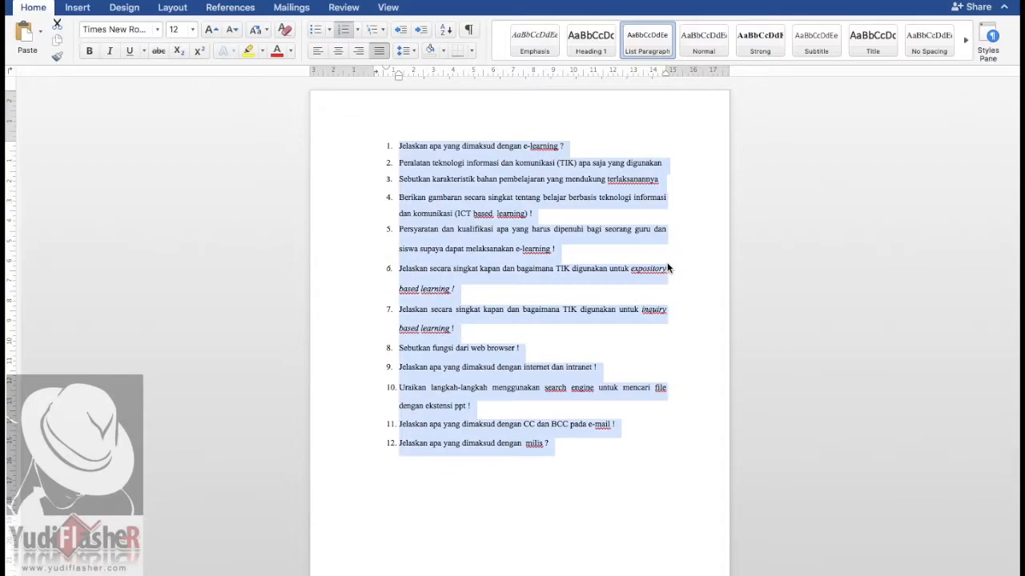
pyautogui.hotkey('ctrl', 'Left')
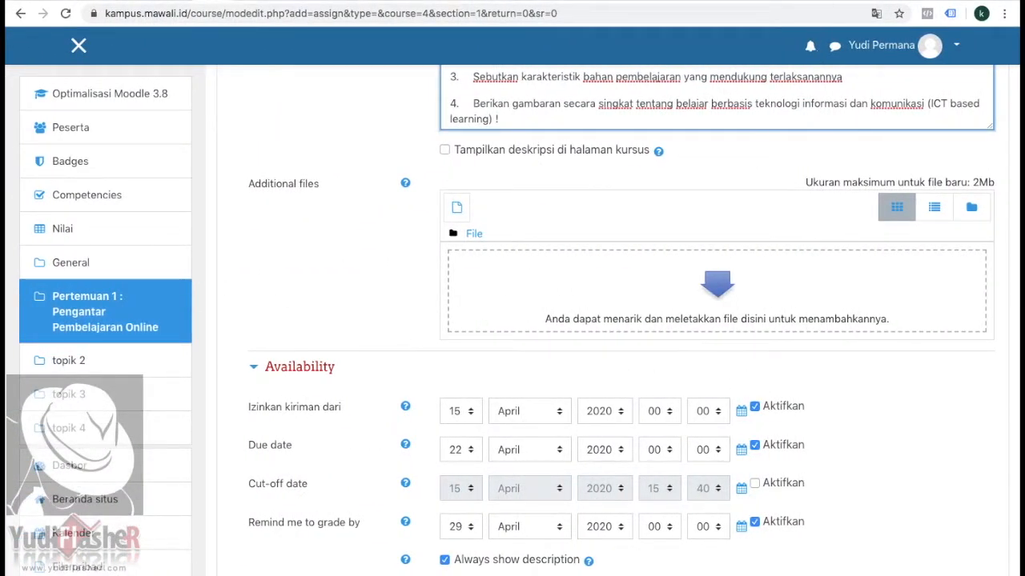
# Step: Upload the document "SOAL TUGAS E LEARNING" from the E LEARNING folder in Documents as an additional file of the assignment
pyautogui.moveTo(512, 2)
pyautogui.click(473, 237)
pyautogui.click(279, 238)
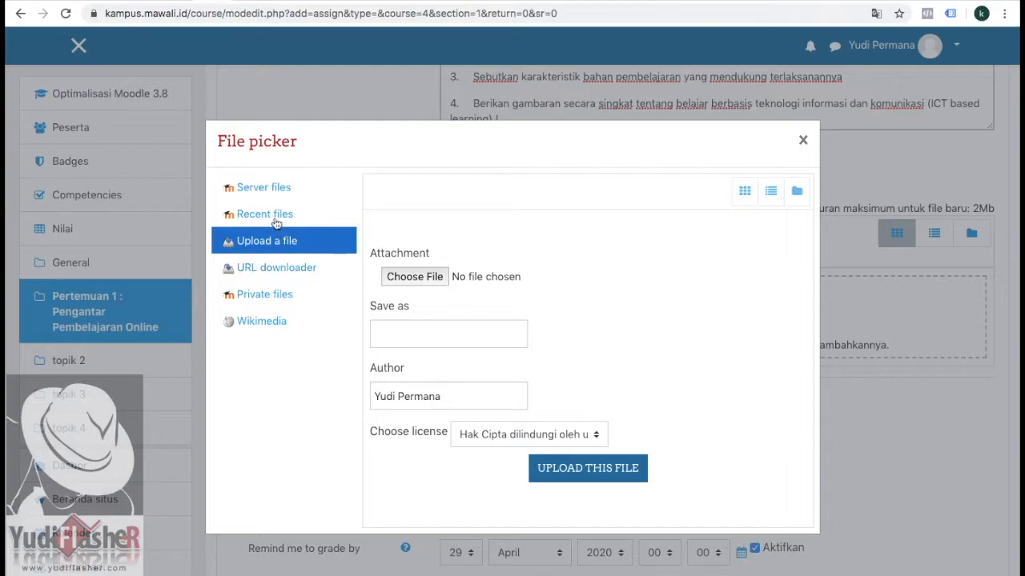
pyautogui.click(404, 276)
pyautogui.click(328, 98)
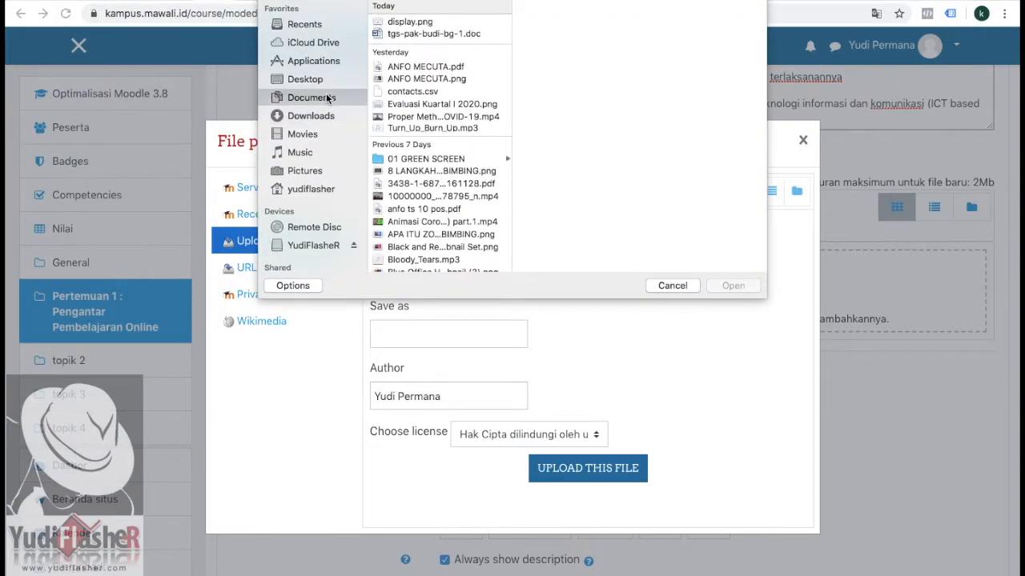
pyautogui.click(410, 35)
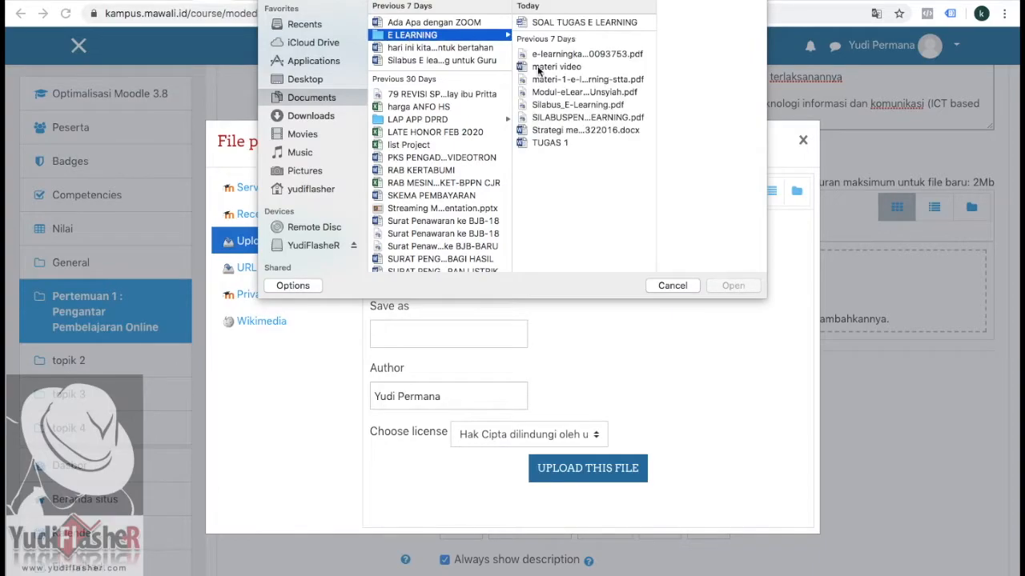
pyautogui.click(559, 144)
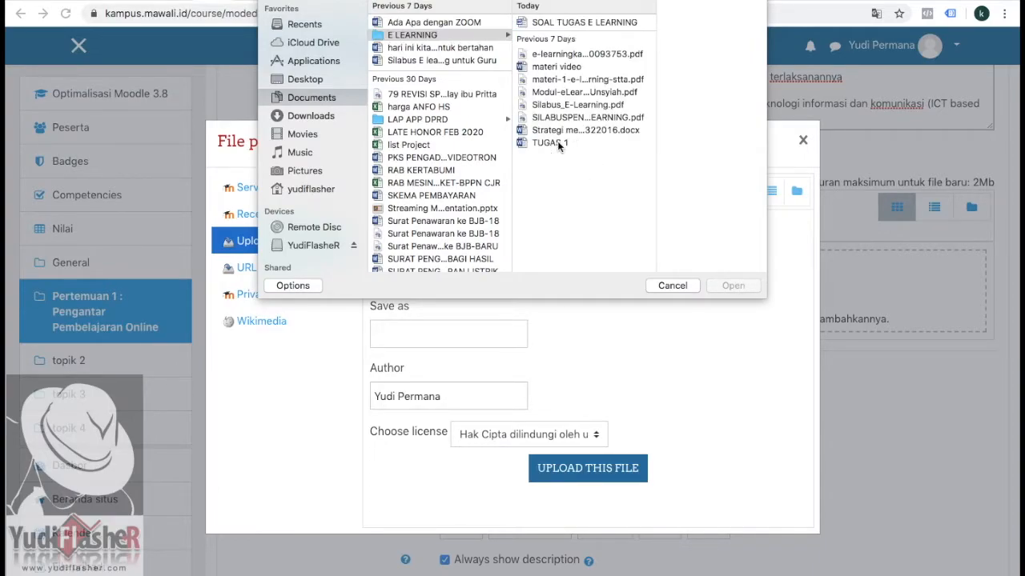
pyautogui.click(559, 24)
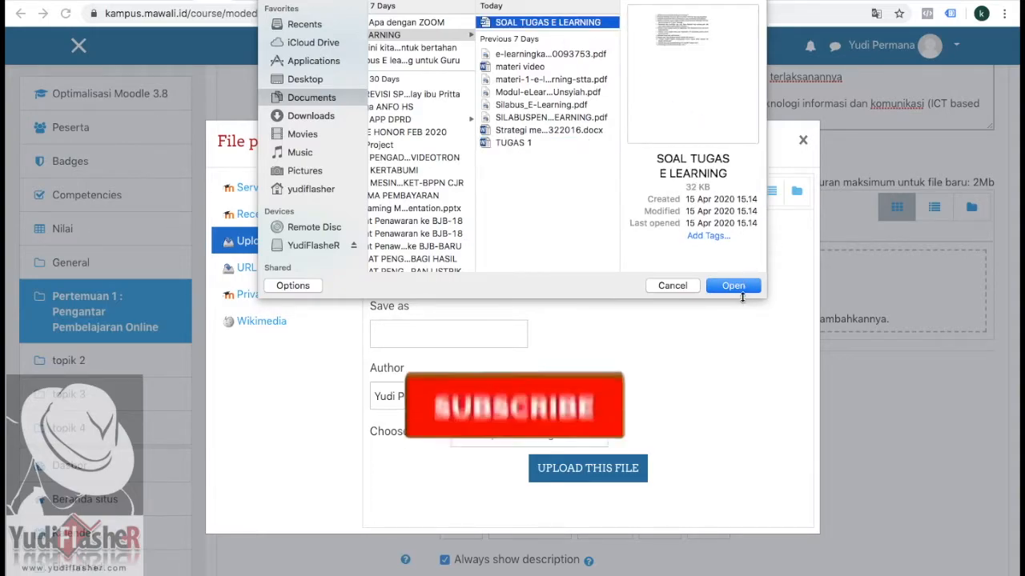
pyautogui.click(737, 286)
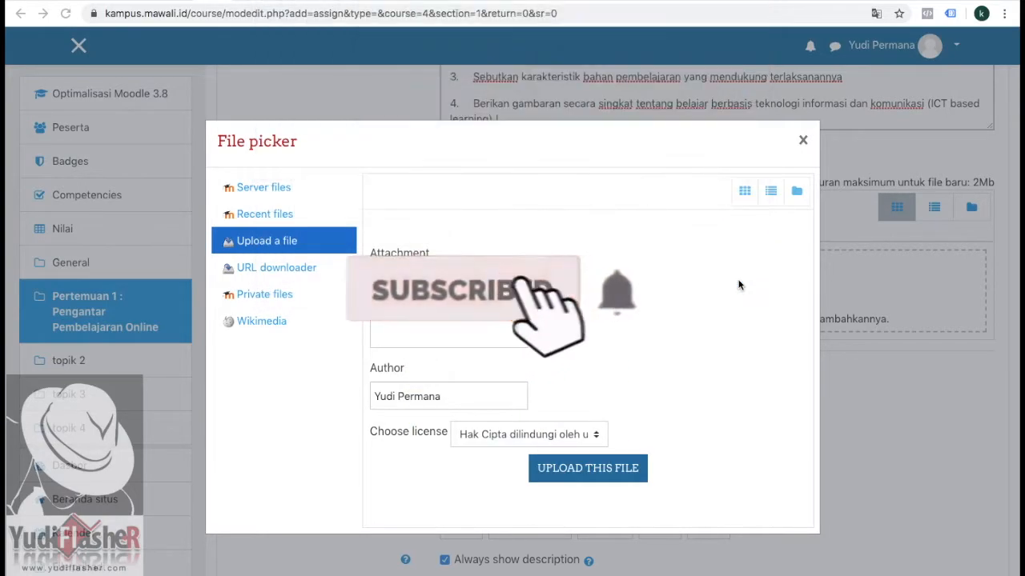
pyautogui.click(593, 479)
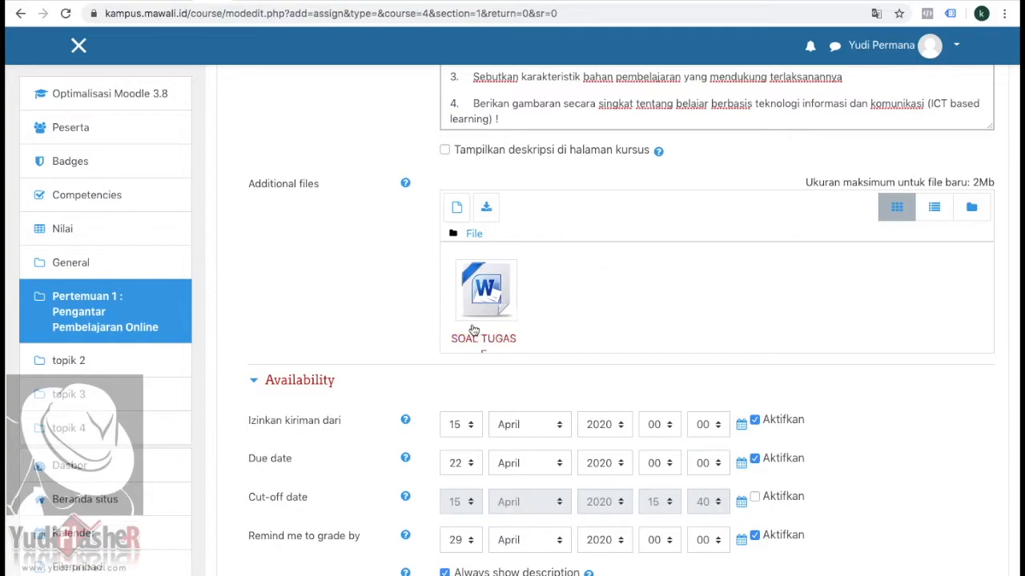
# Step: Set the assignment to allow submissions from 22 April 2020 and its due date to 29 April 2020
pyautogui.scroll(1, 574, 270)
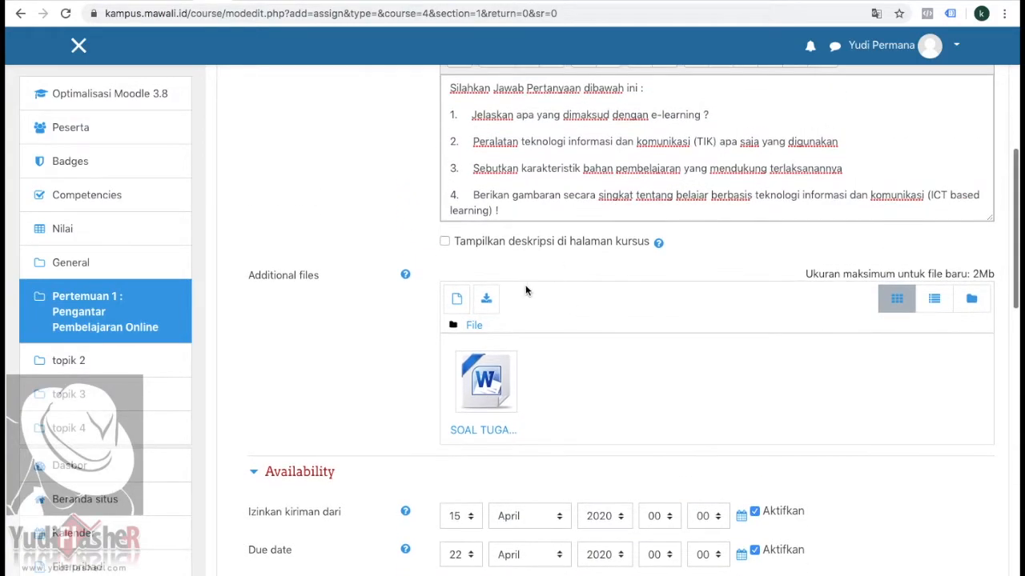
pyautogui.scroll(1, 546, 283)
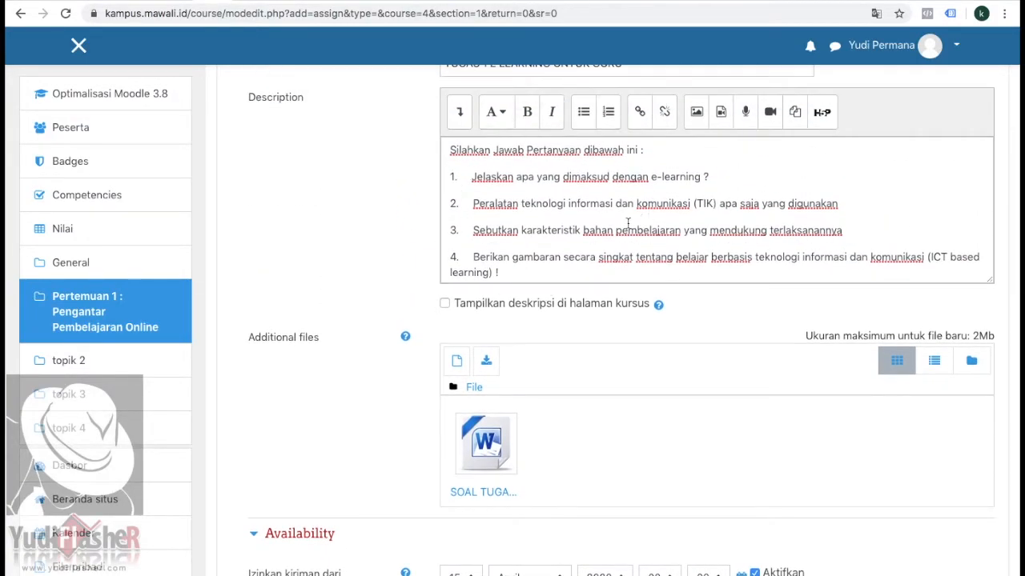
pyautogui.scroll(-2, 604, 206)
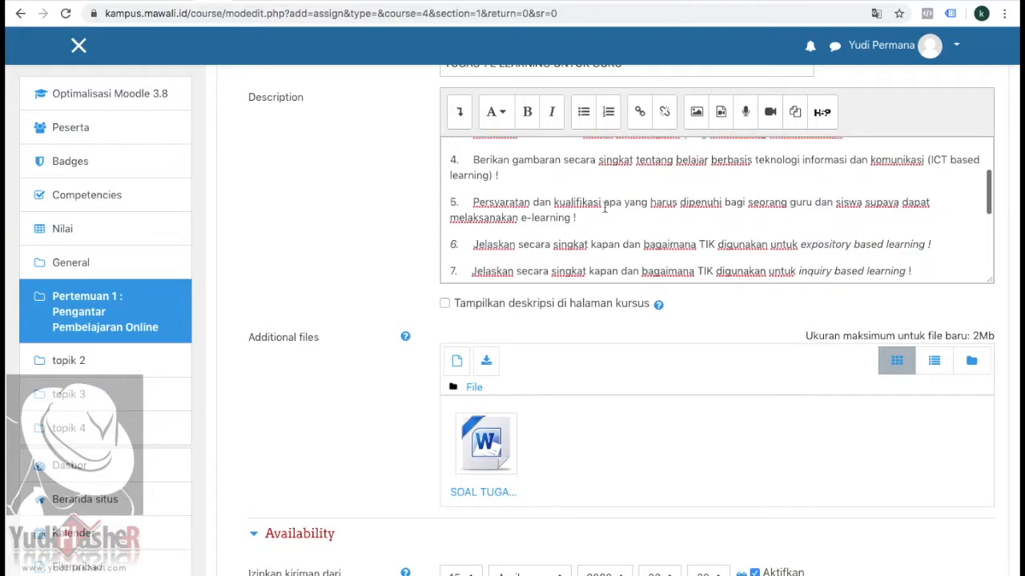
pyautogui.scroll(-2, 605, 206)
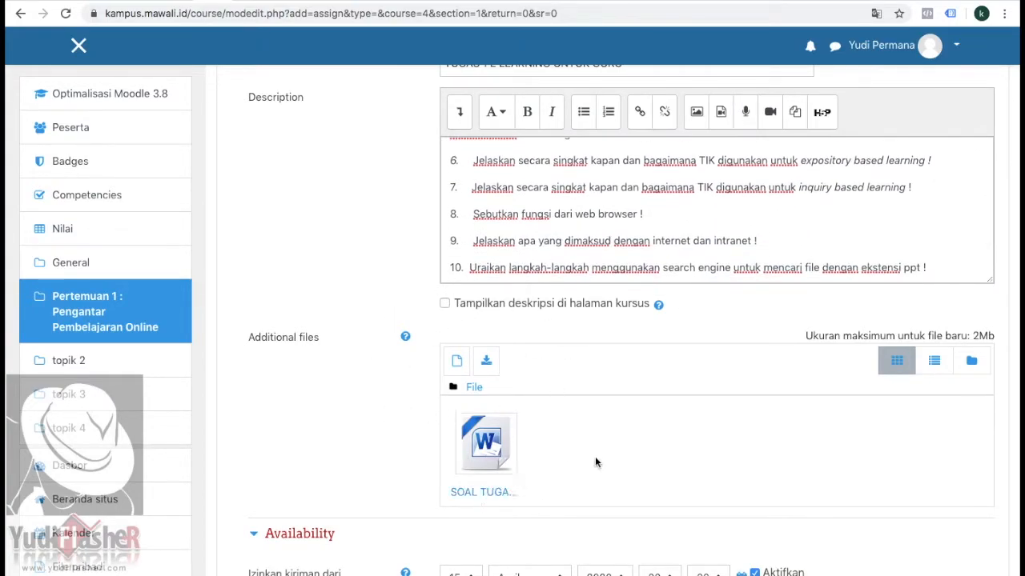
pyautogui.scroll(-5, 684, 454)
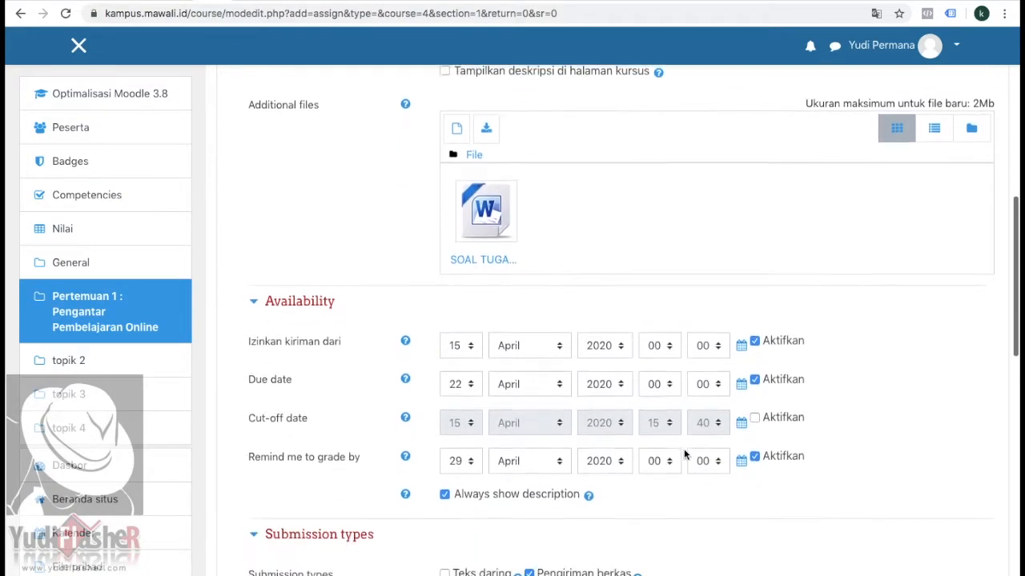
pyautogui.scroll(-2, 683, 453)
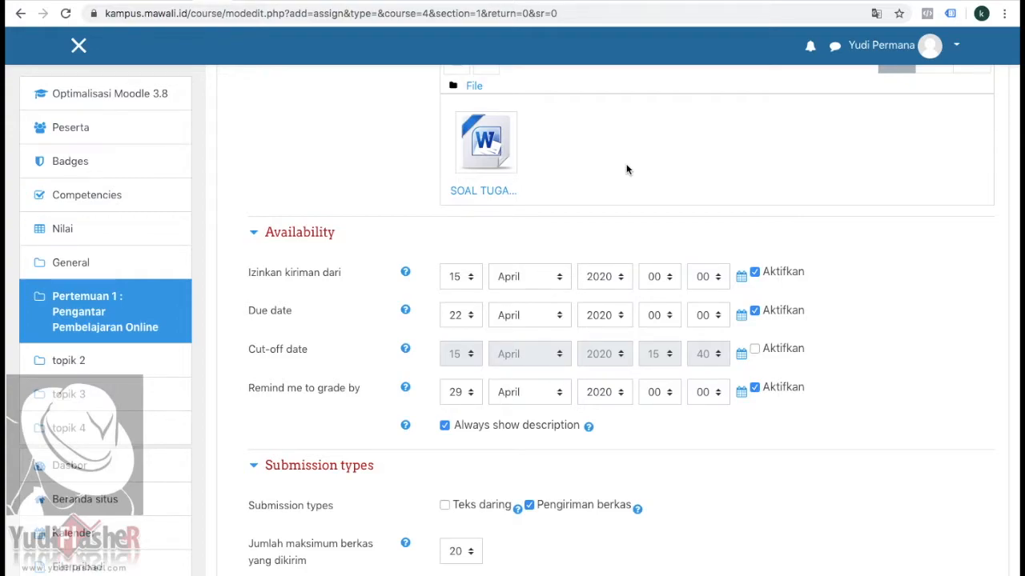
pyautogui.click(471, 280)
pyautogui.click(453, 379)
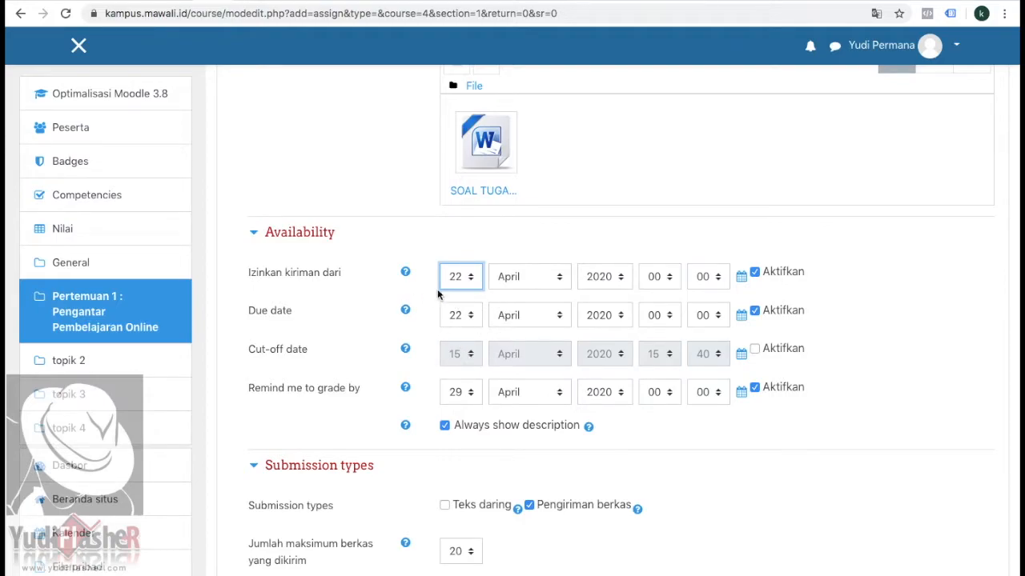
pyautogui.click(475, 317)
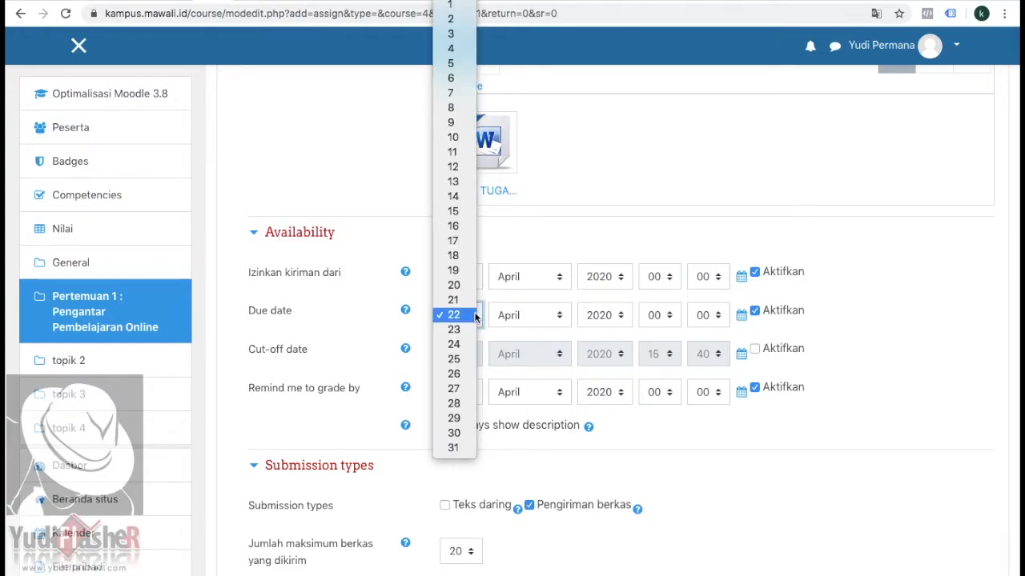
pyautogui.click(453, 418)
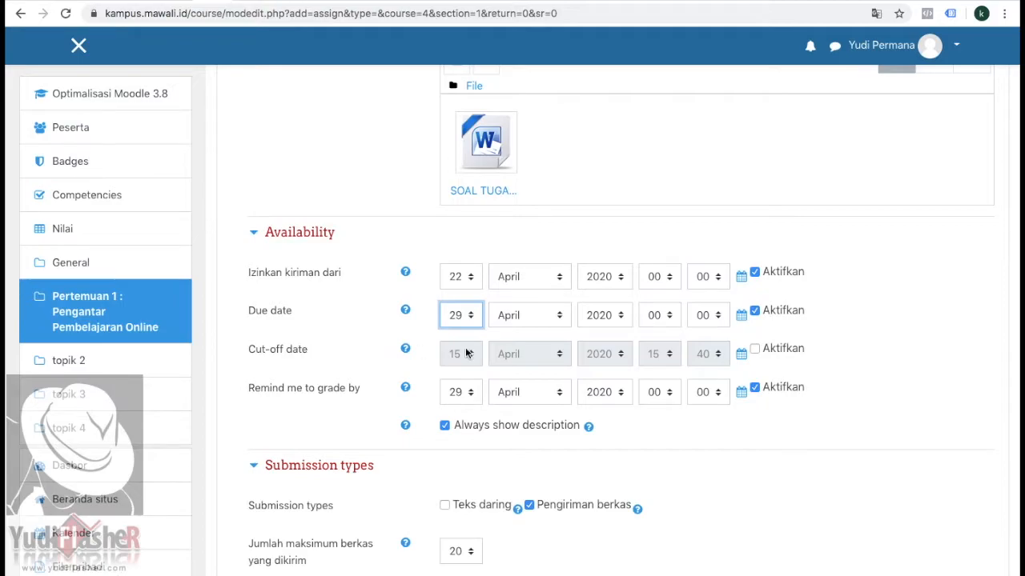
pyautogui.click(755, 349)
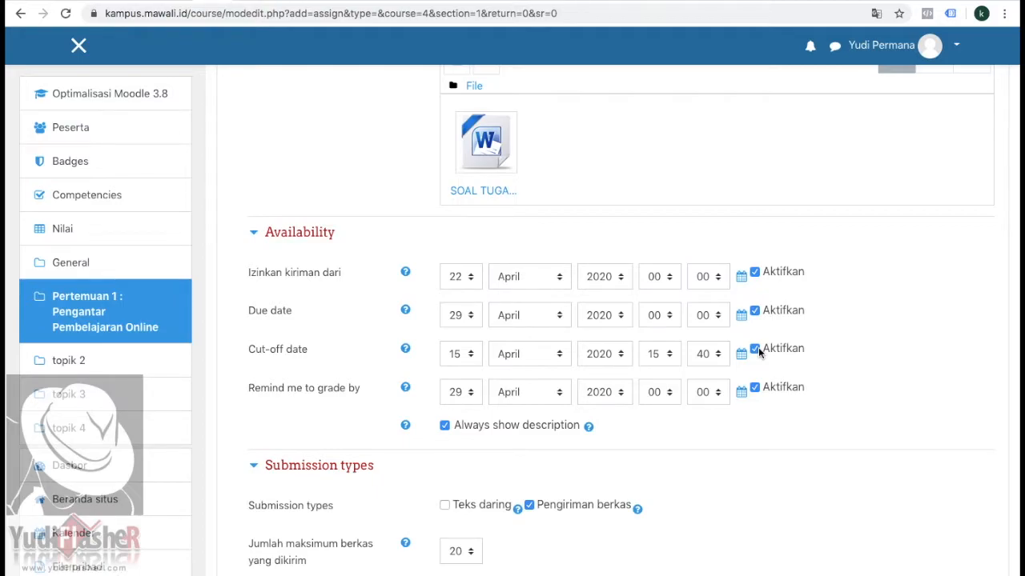
pyautogui.click(756, 351)
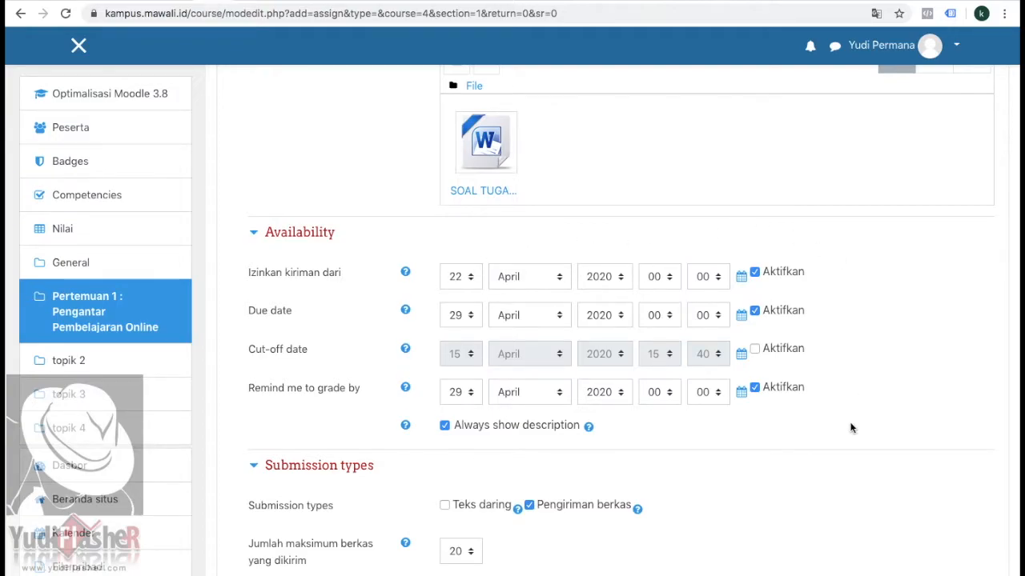
pyautogui.scroll(-2, 850, 429)
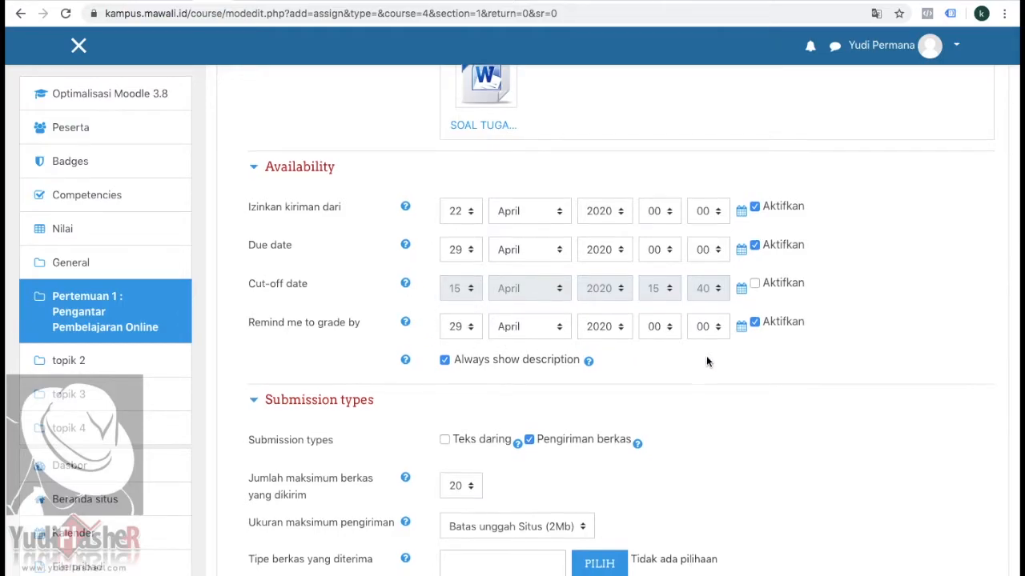
pyautogui.scroll(-1, 706, 361)
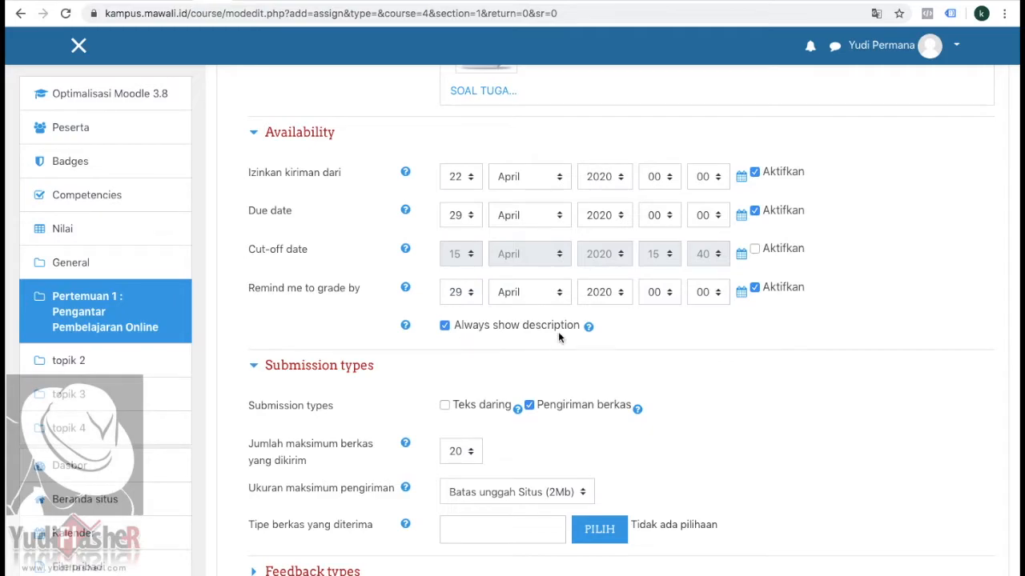
pyautogui.scroll(-3, 647, 344)
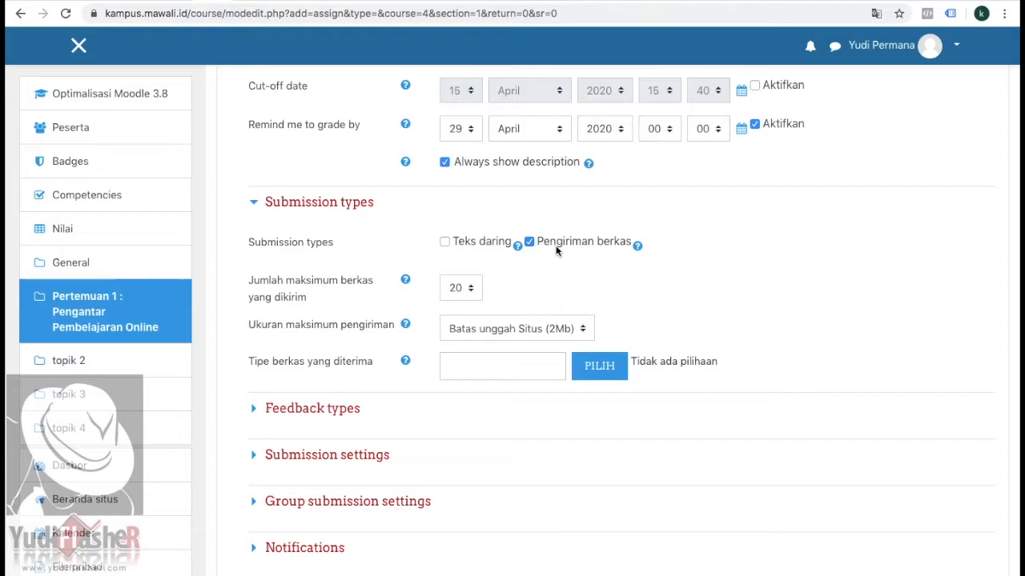
pyautogui.click(445, 241)
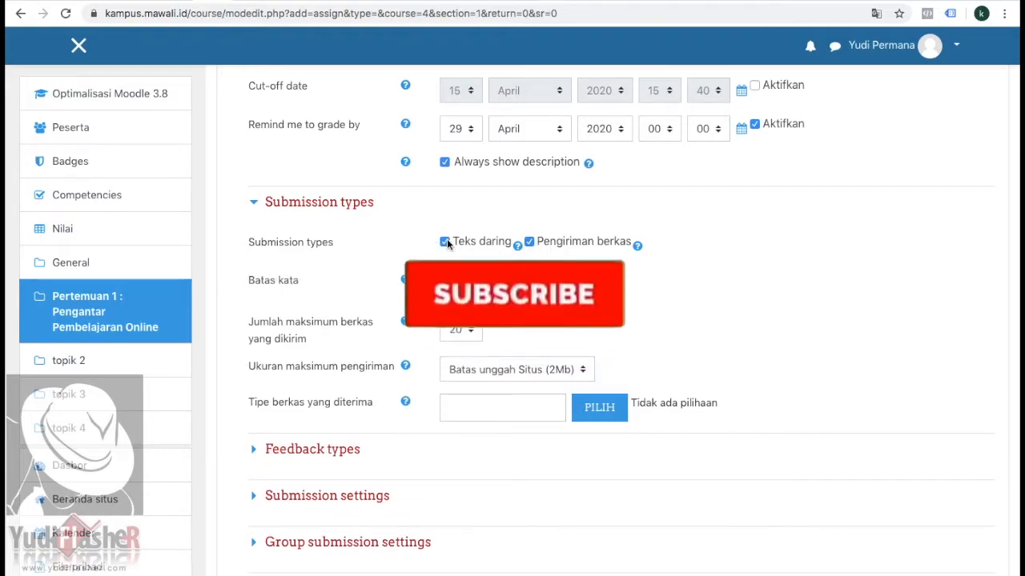
pyautogui.click(446, 241)
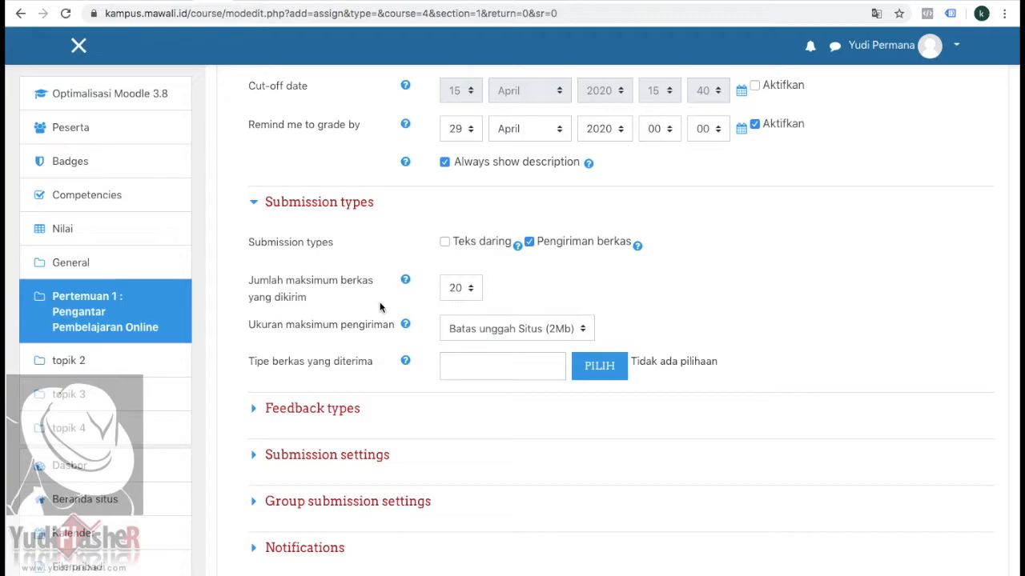
# Step: Set the maximum number of files a student can submit to 1
pyautogui.click(476, 293)
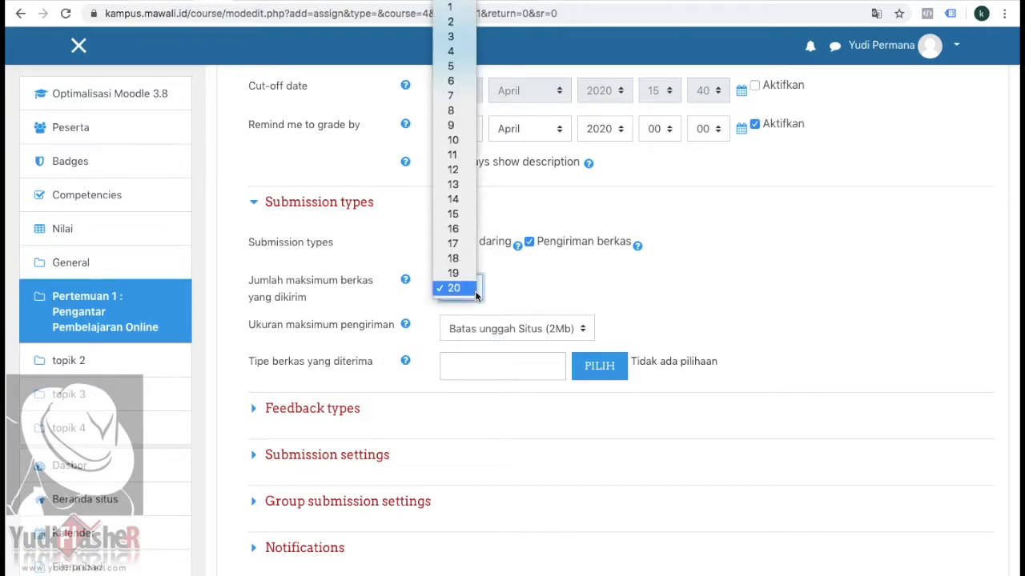
pyautogui.click(451, 8)
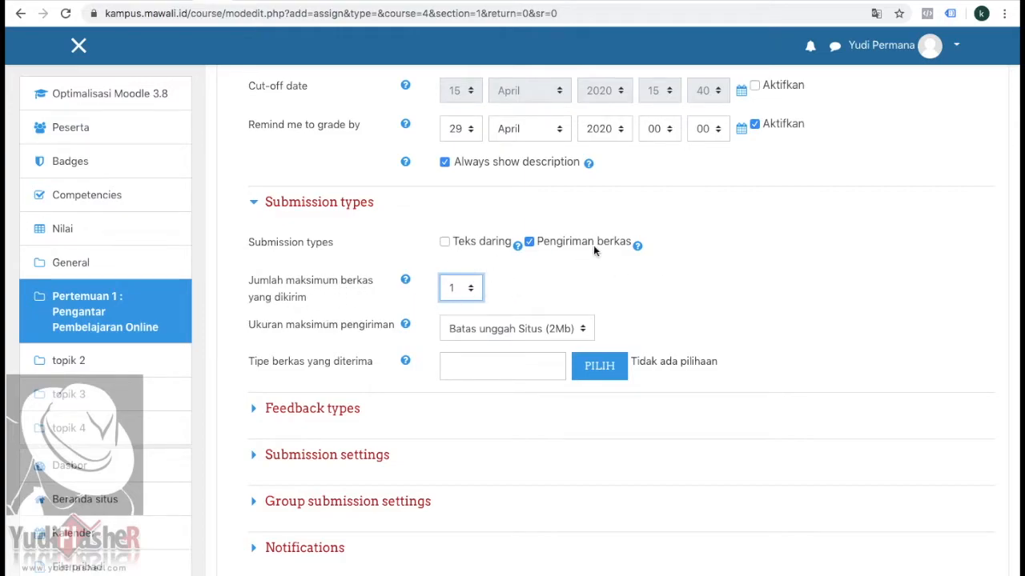
pyautogui.scroll(1, 652, 168)
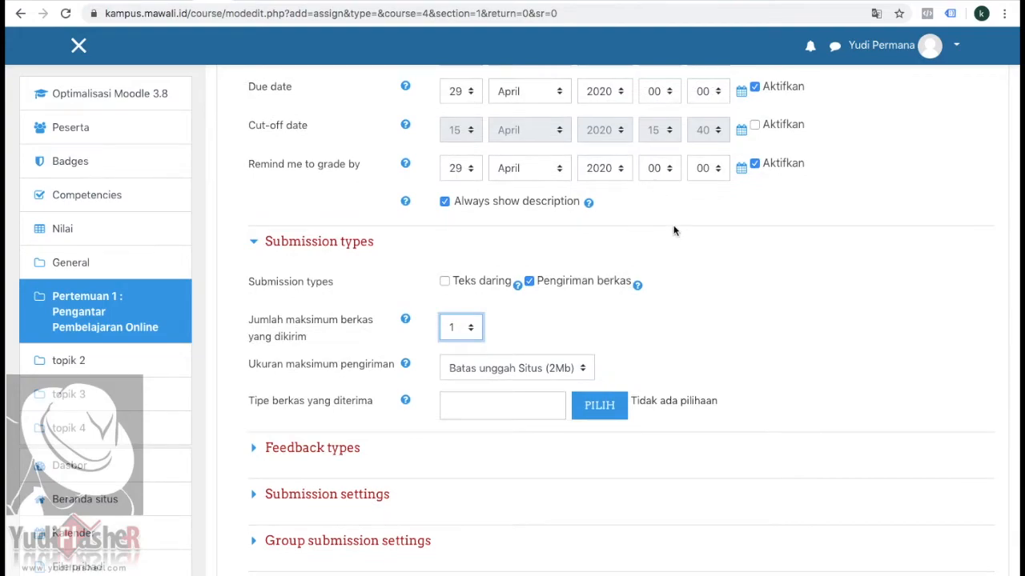
pyautogui.scroll(-1, 676, 230)
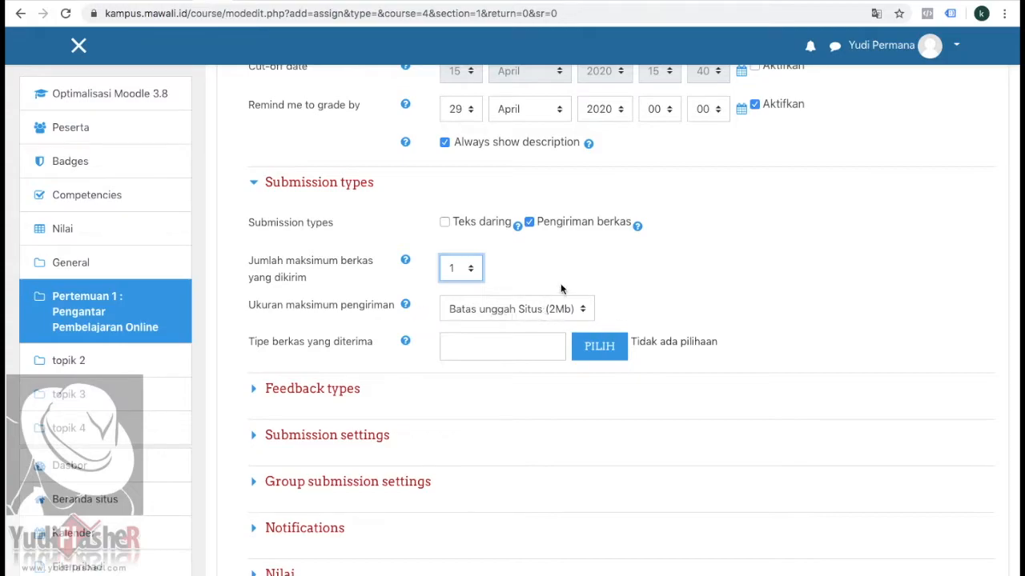
# Step: Expand the feedback types and set inline comments (Komentar dalam baris) to Ya
pyautogui.scroll(-1, 670, 300)
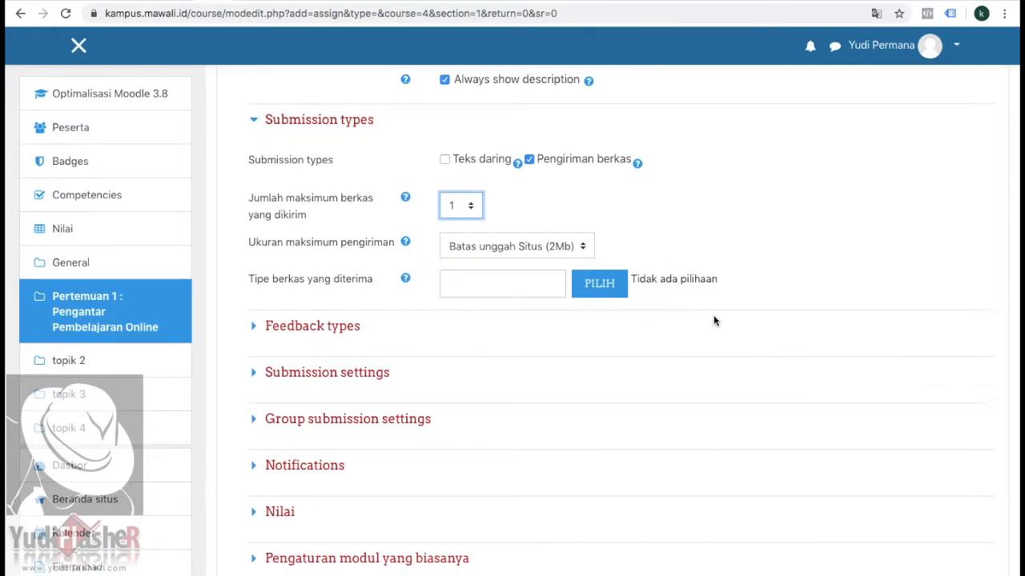
pyautogui.click(260, 333)
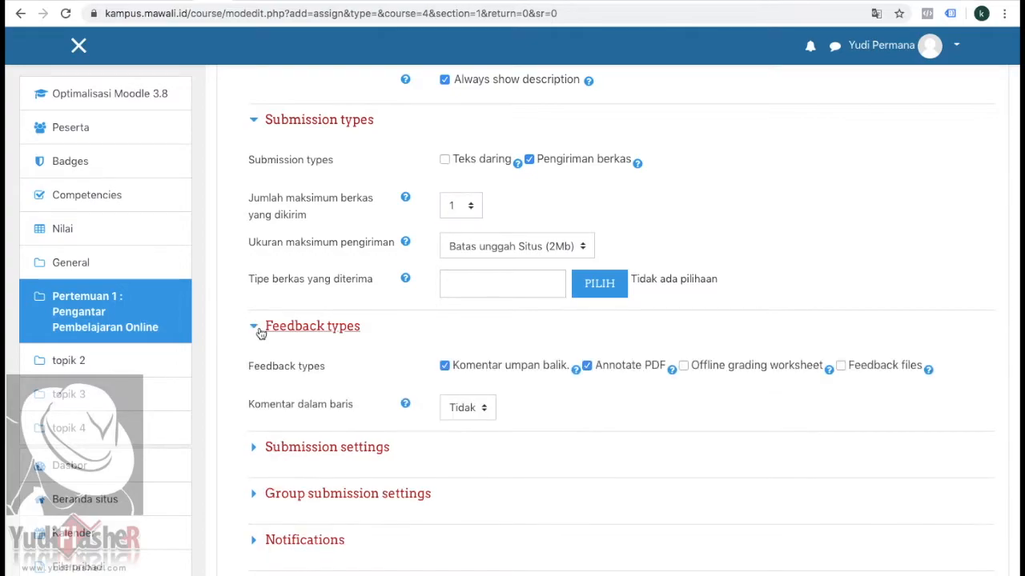
pyautogui.scroll(-1, 308, 338)
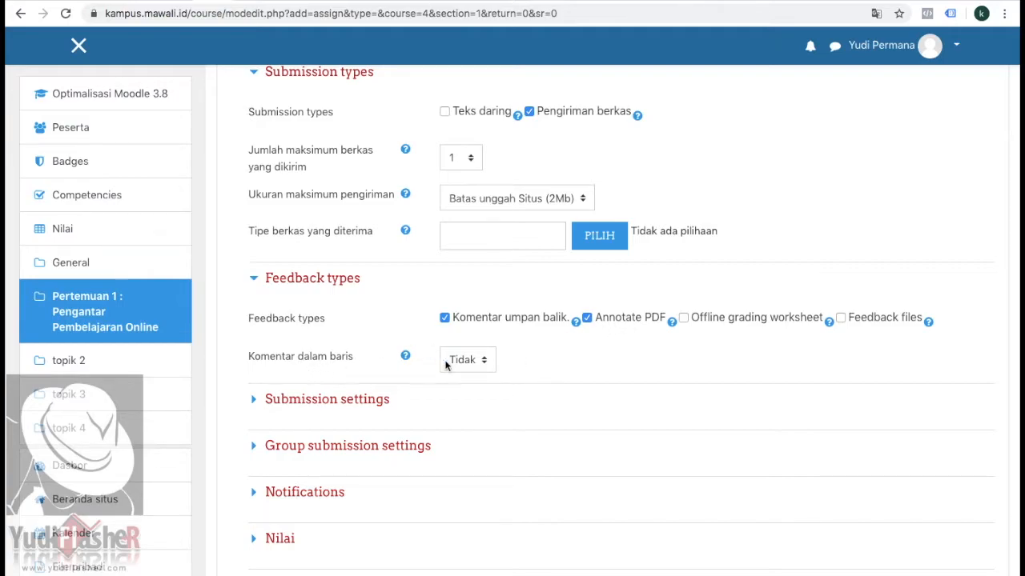
pyautogui.click(486, 362)
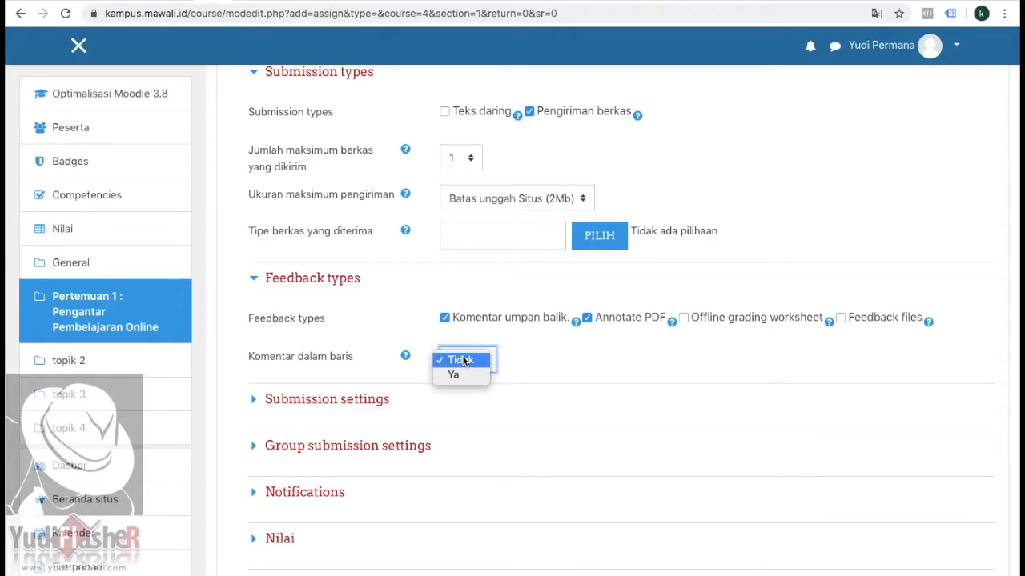
pyautogui.click(456, 375)
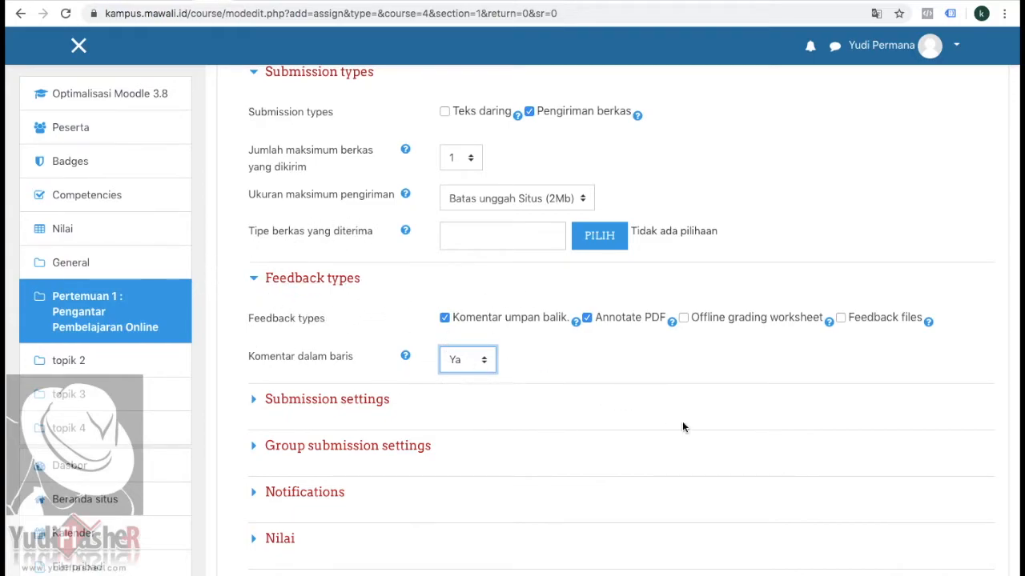
# Step: Review the assignment's submission settings, group submission settings and notification options
pyautogui.scroll(-2, 682, 421)
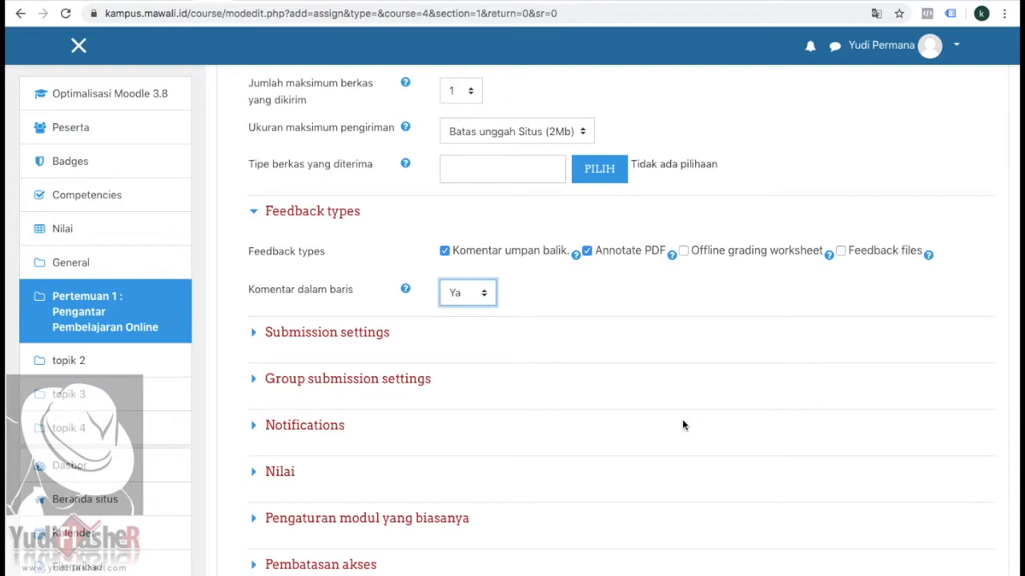
pyautogui.click(255, 333)
pyautogui.scroll(-2, 528, 359)
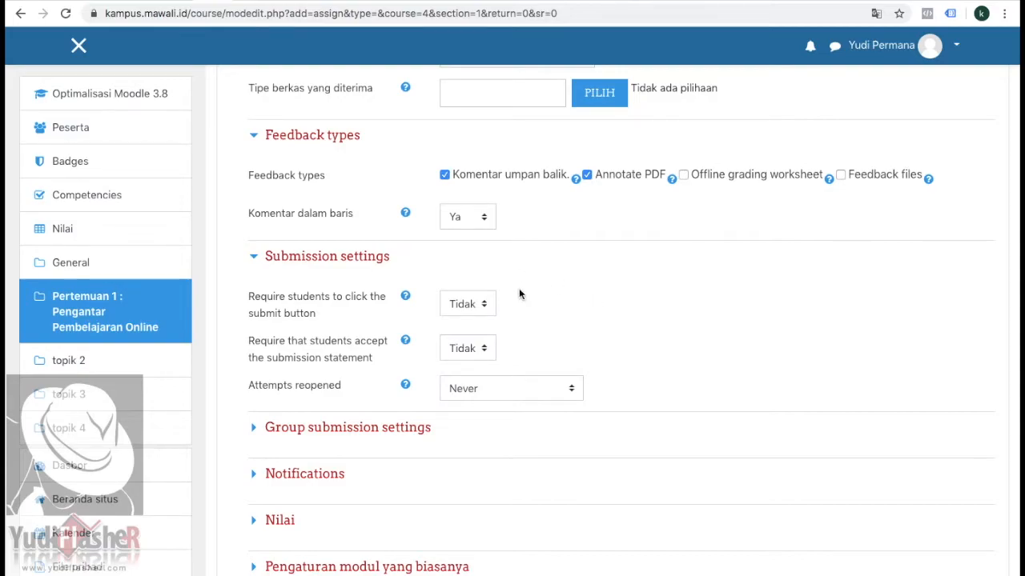
pyautogui.scroll(-1, 556, 304)
pyautogui.scroll(-1, 556, 304)
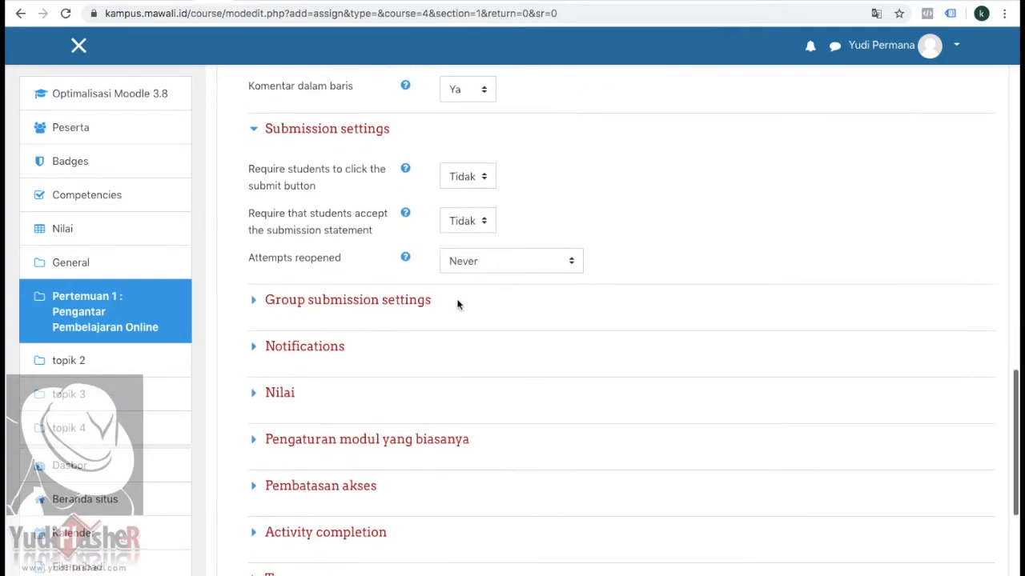
pyautogui.click(250, 308)
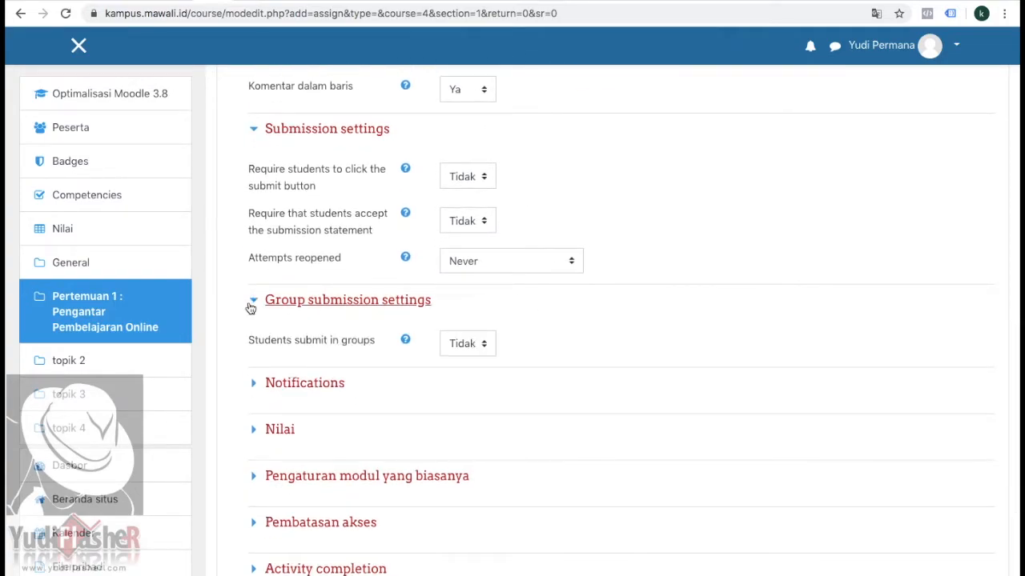
pyautogui.click(251, 308)
pyautogui.scroll(-2, 252, 302)
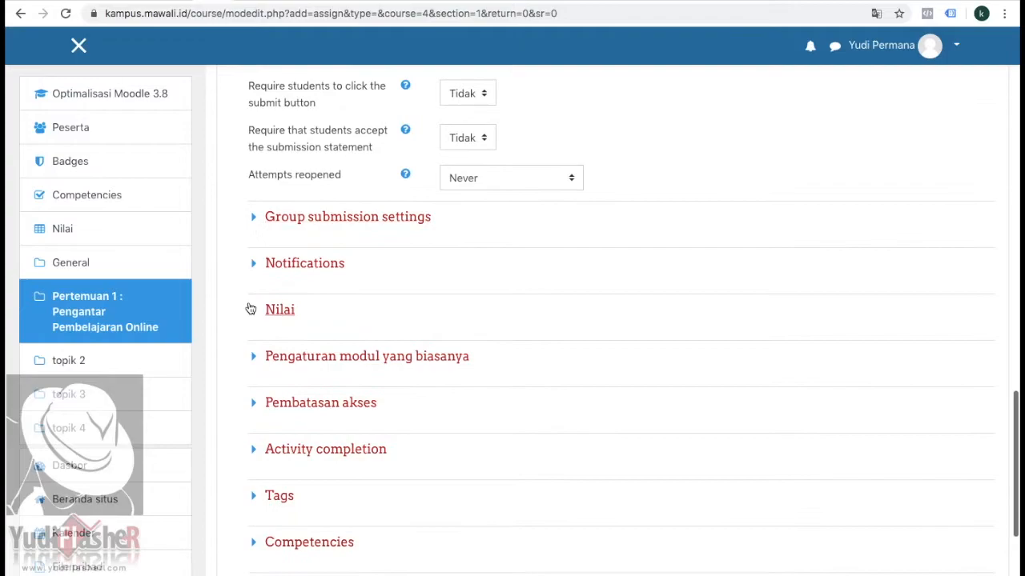
pyautogui.click(255, 267)
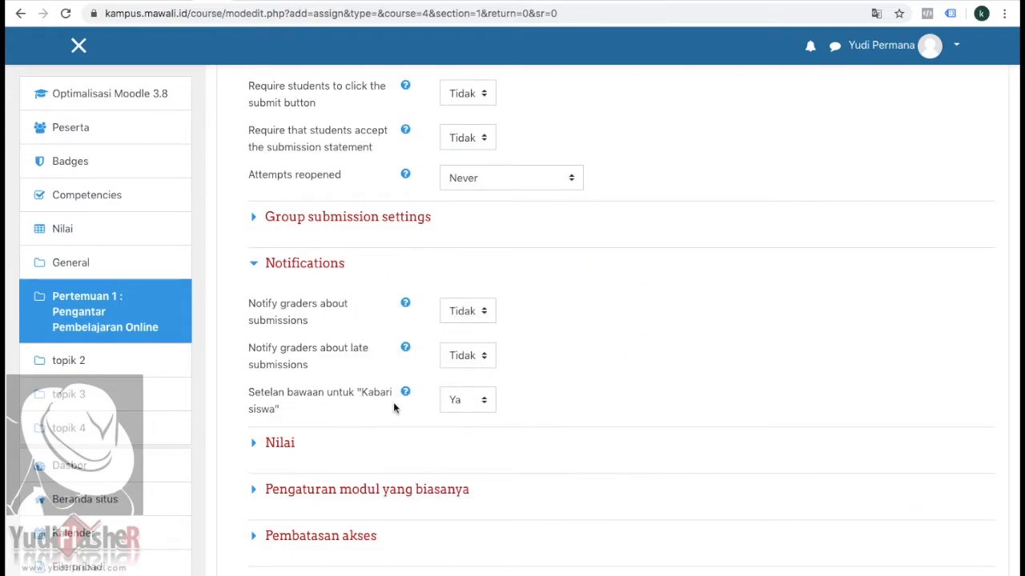
# Step: Expand the grade settings (Nilai) and assign the assignment to the grade category Tugas
pyautogui.scroll(-2, 445, 405)
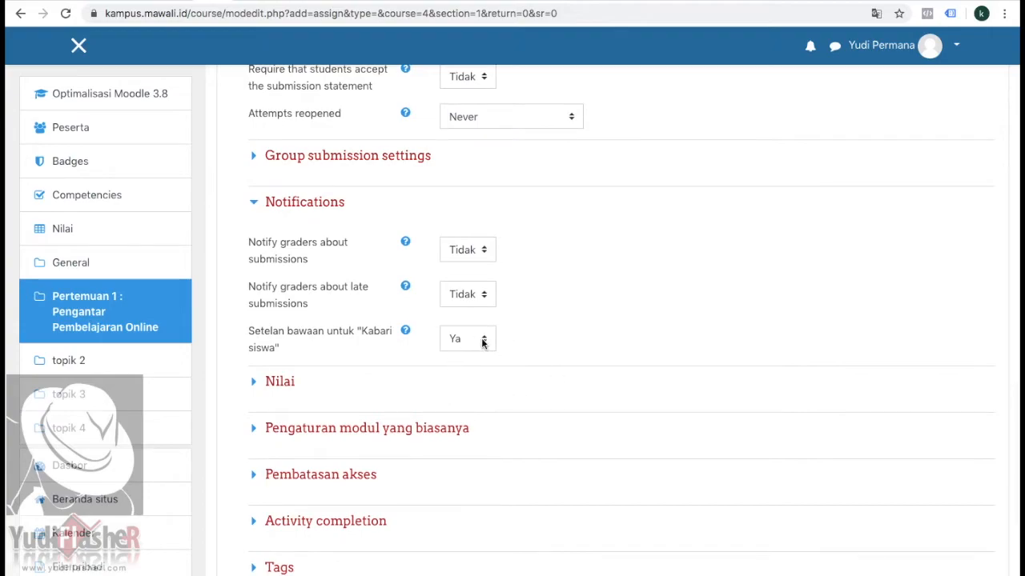
pyautogui.click(259, 382)
pyautogui.scroll(-3, 336, 359)
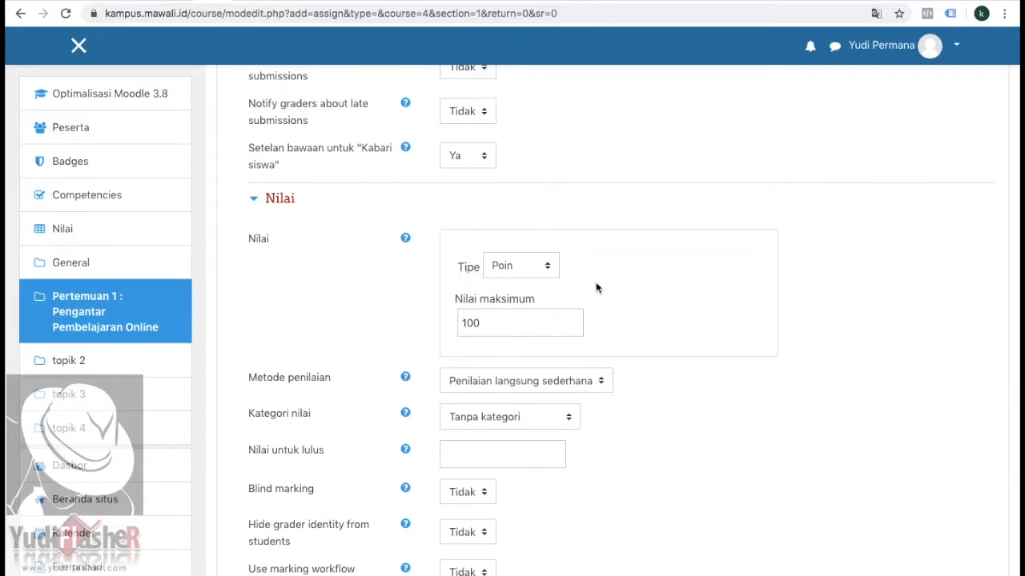
pyautogui.scroll(-2, 638, 319)
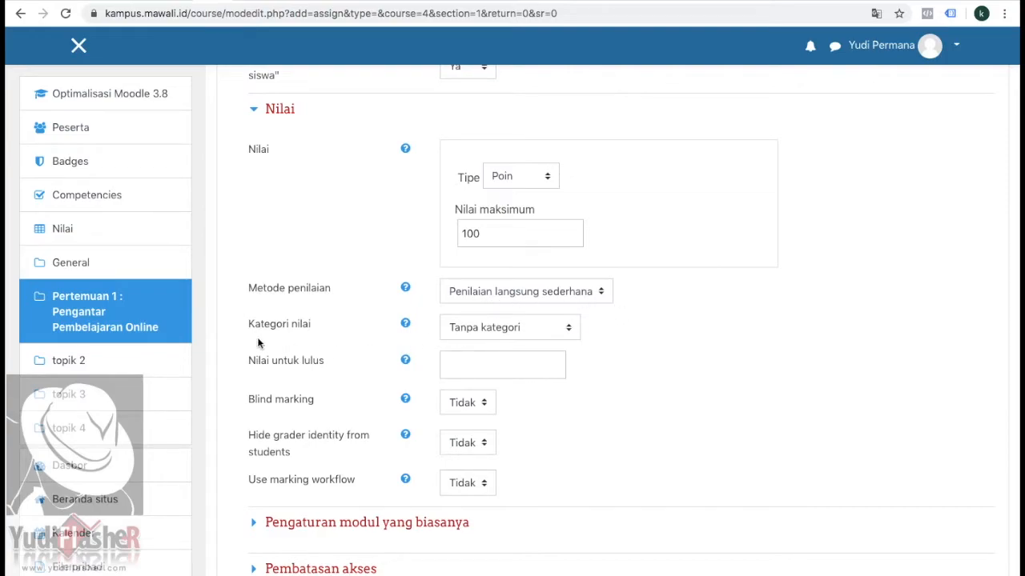
pyautogui.click(555, 335)
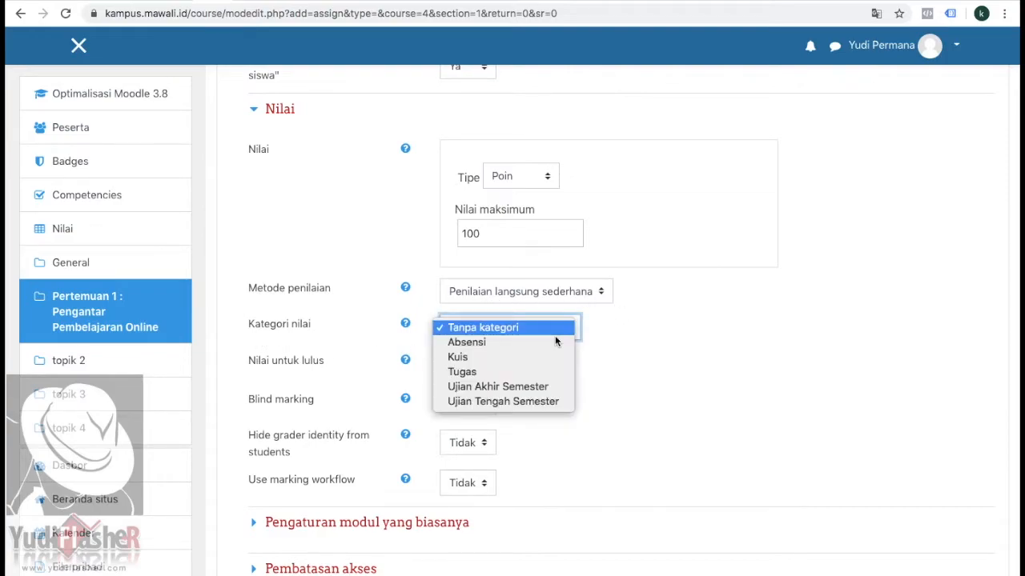
pyautogui.click(485, 373)
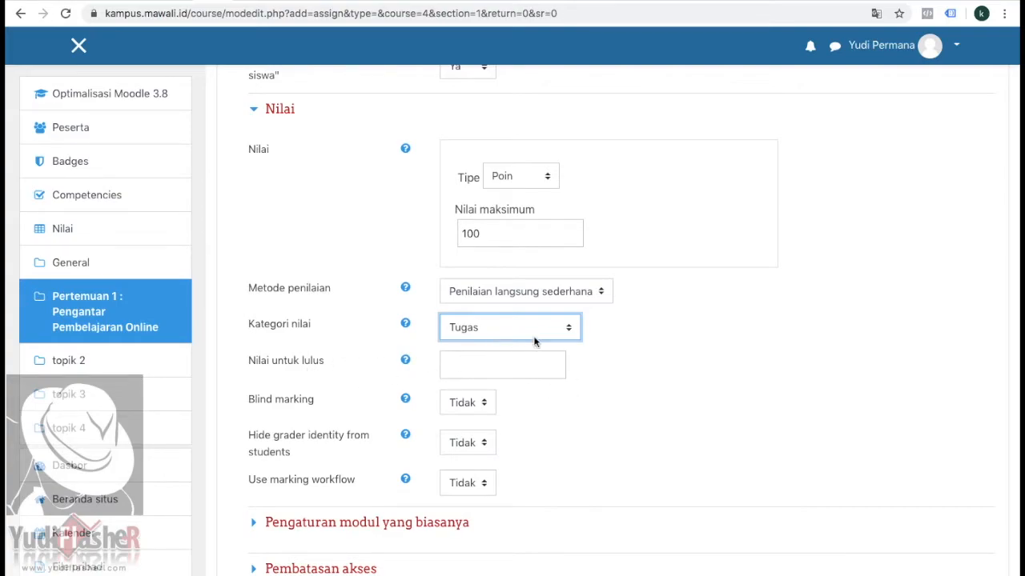
# Step: Review the assignment's common module settings and access restrictions (Pembatasan akses)
pyautogui.scroll(-5, 595, 401)
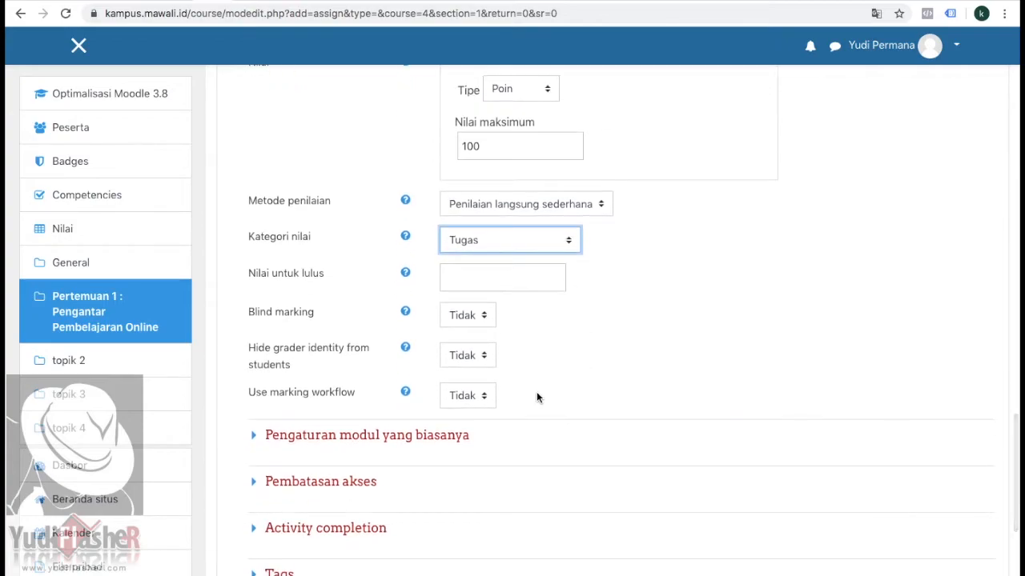
pyautogui.click(417, 347)
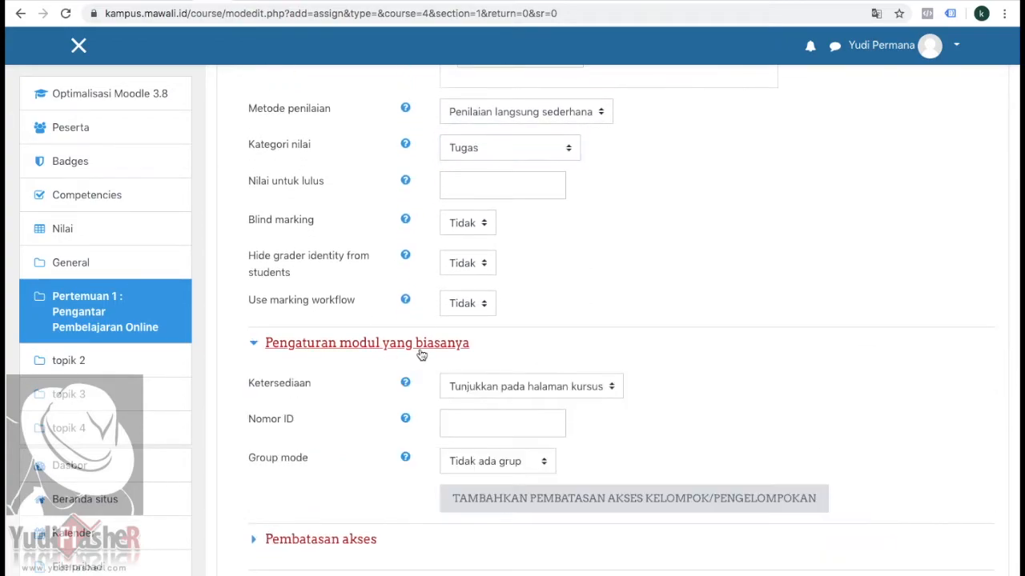
pyautogui.scroll(-2, 521, 310)
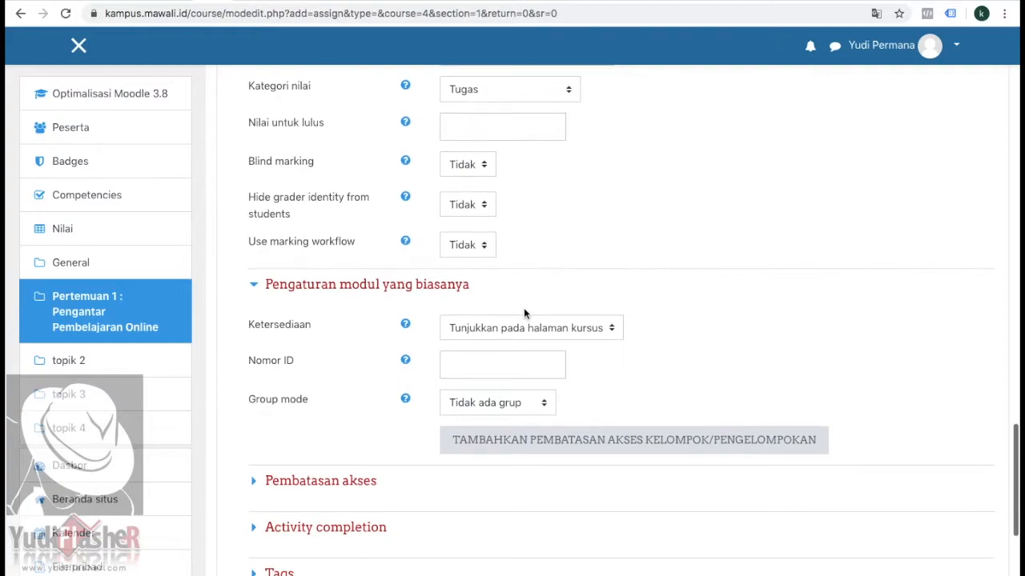
pyautogui.scroll(-3, 652, 335)
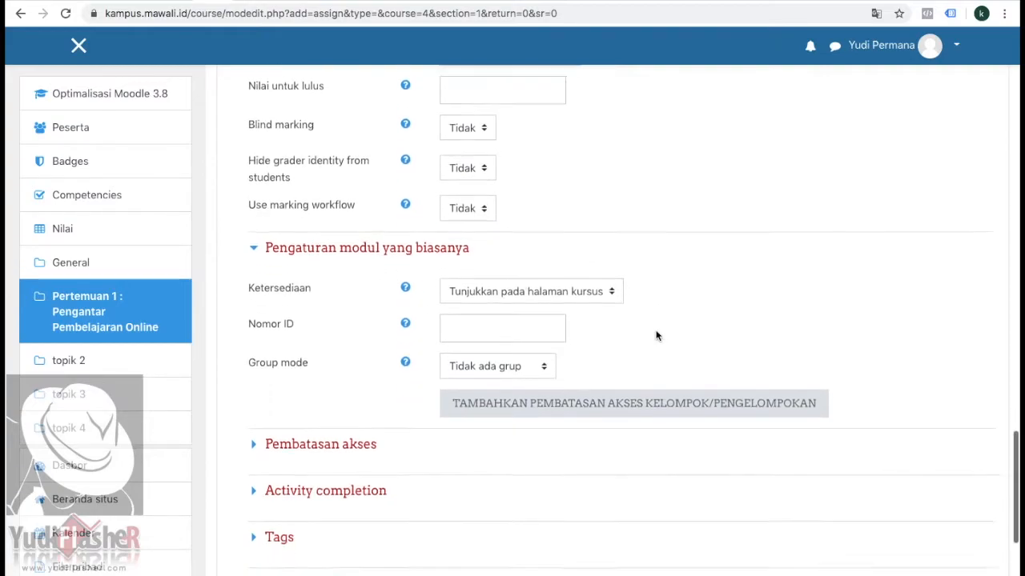
pyautogui.click(375, 391)
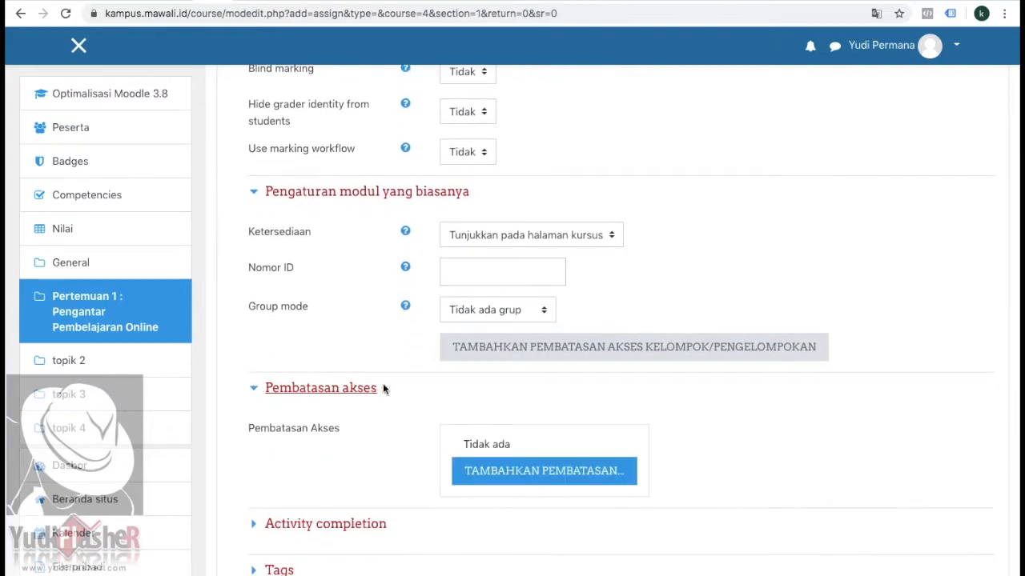
pyautogui.scroll(-3, 467, 379)
# Step: Expand the assignment's activity completion settings and review the completion tracking options
pyautogui.click(373, 425)
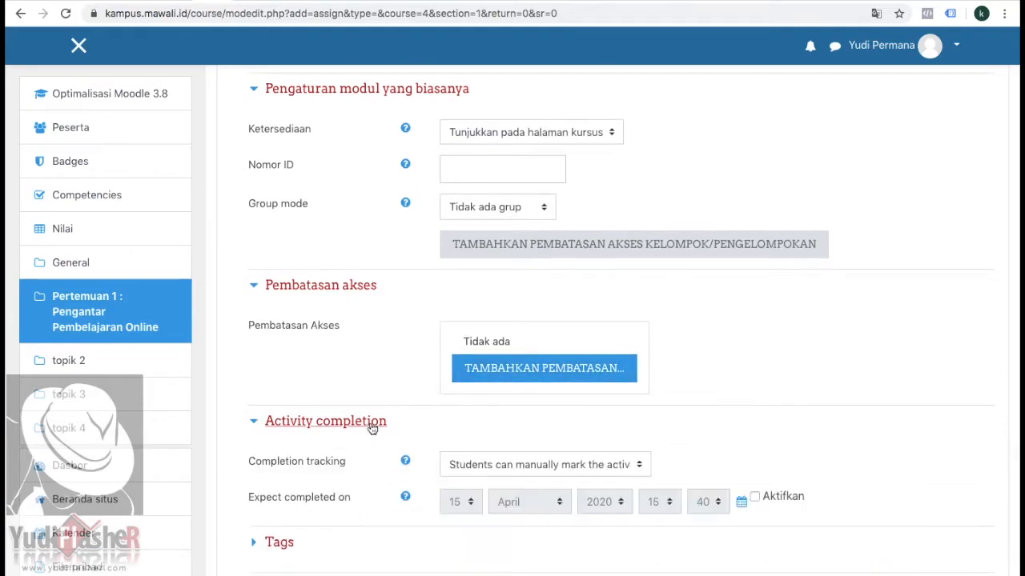
pyautogui.scroll(-5, 372, 430)
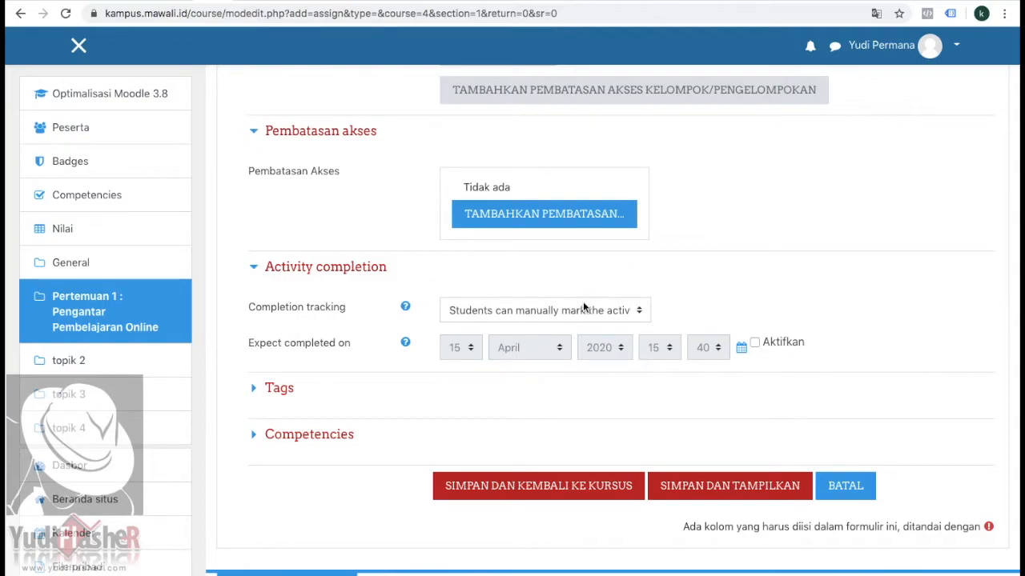
pyautogui.click(638, 312)
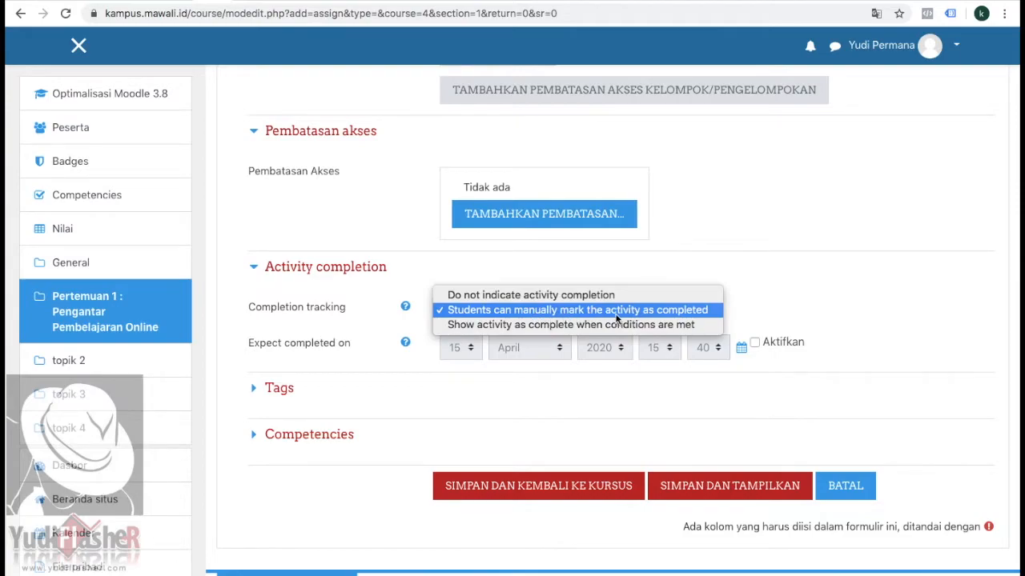
pyautogui.click(739, 307)
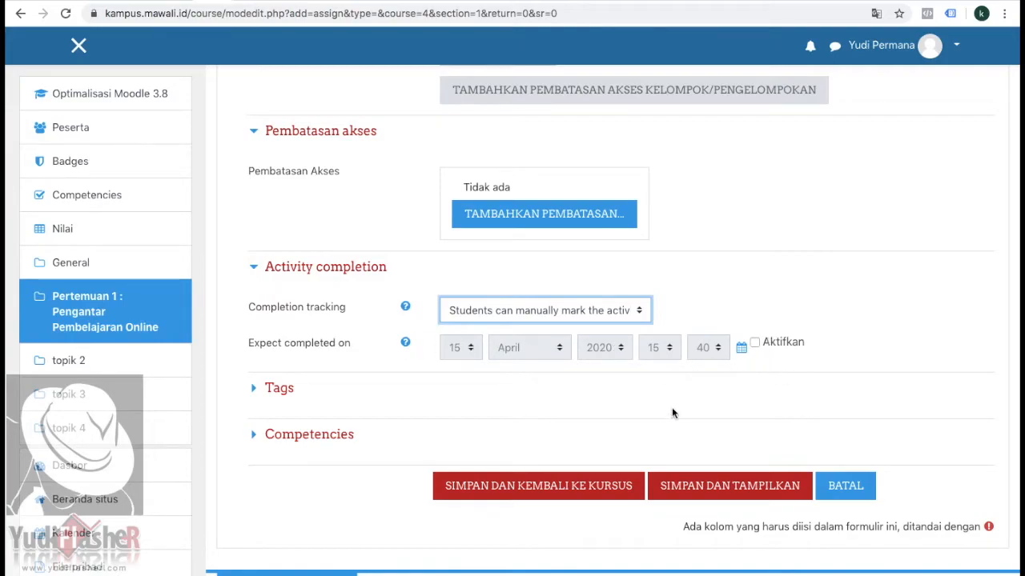
# Step: Save the assignment and return to the course page
pyautogui.scroll(-1, 673, 412)
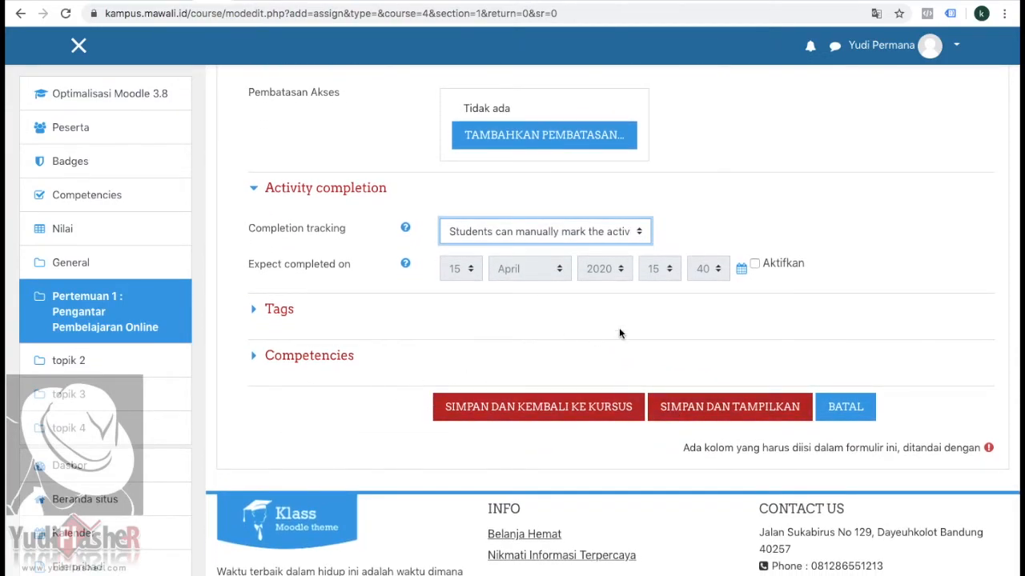
pyautogui.scroll(1, 744, 339)
pyautogui.scroll(-1, 640, 348)
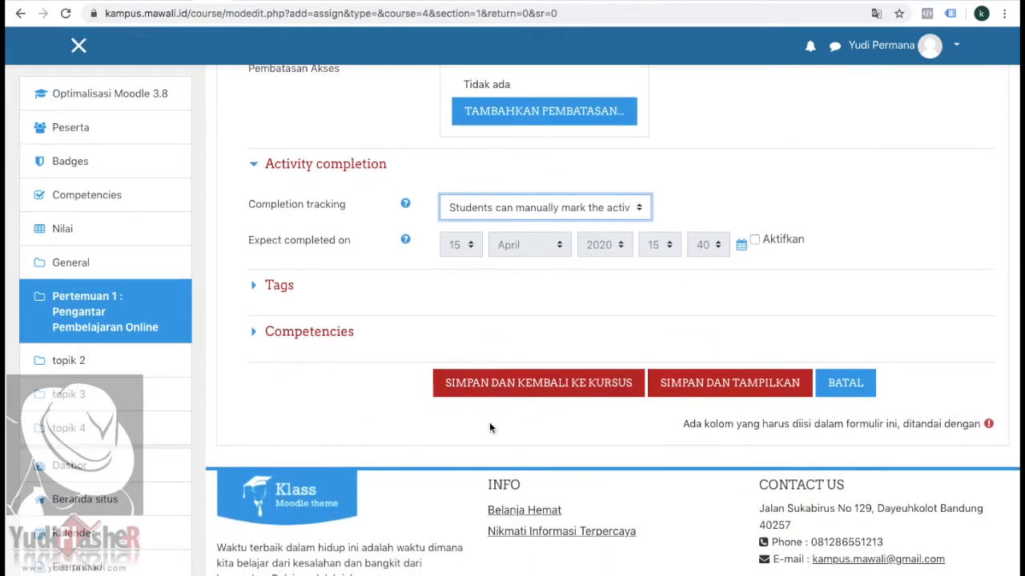
pyautogui.click(563, 385)
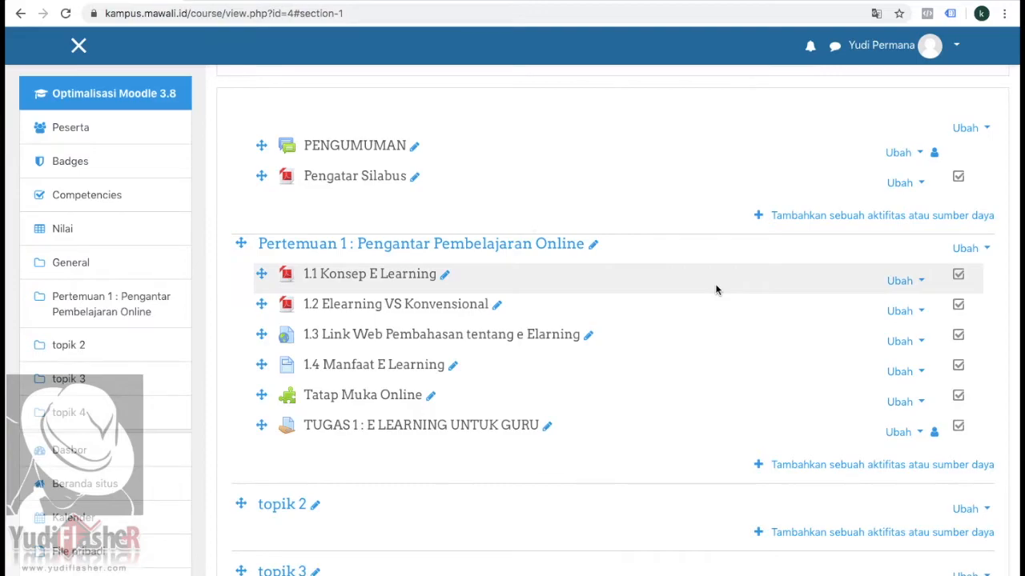
# Step: Rename the Tatap Muka Online activity in Pertemuan 1 as "1.5 Tatap Muka Online"
pyautogui.scroll(-2, 716, 289)
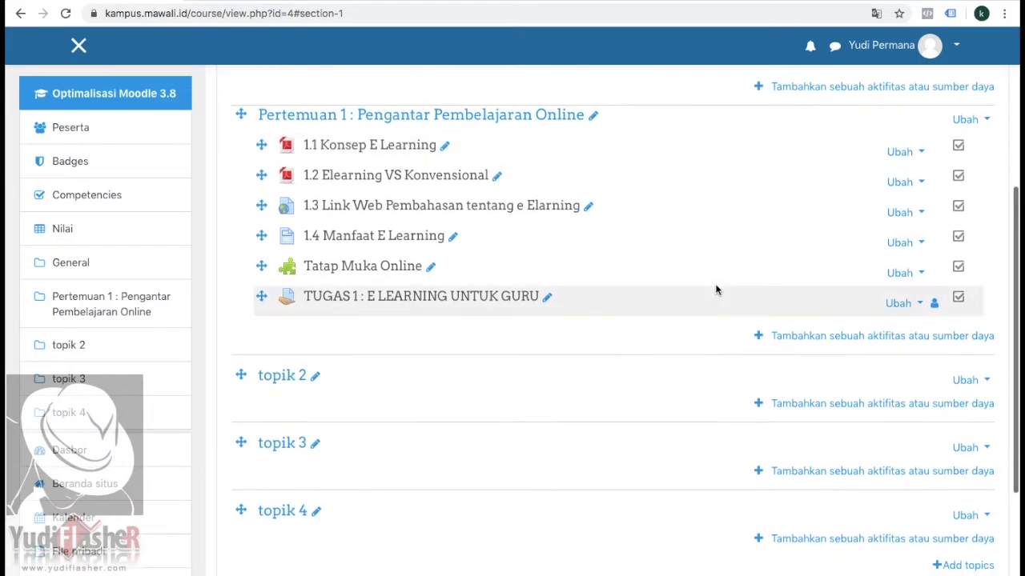
pyautogui.scroll(2, 716, 290)
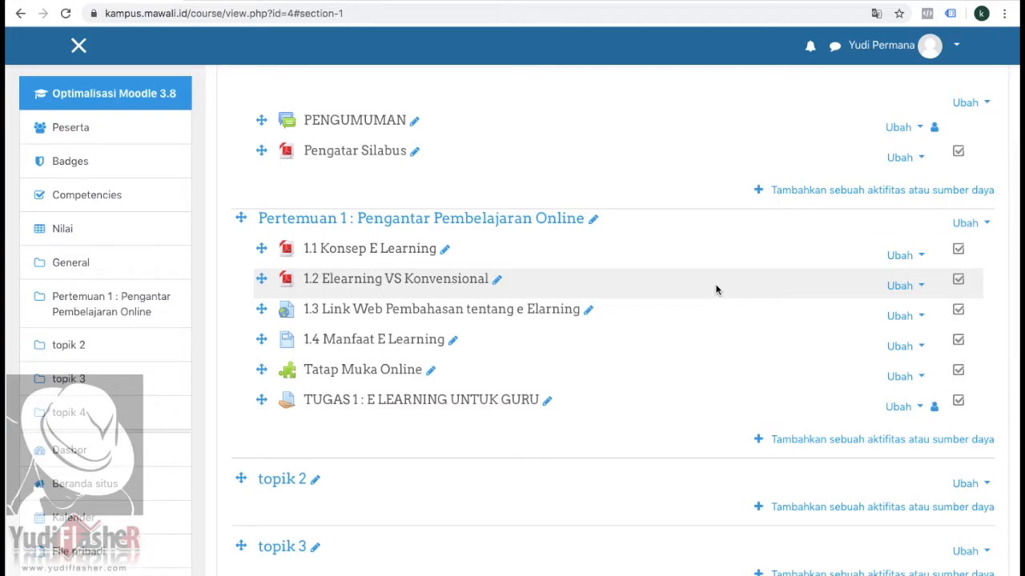
pyautogui.scroll(-2, 715, 285)
pyautogui.scroll(1, 716, 286)
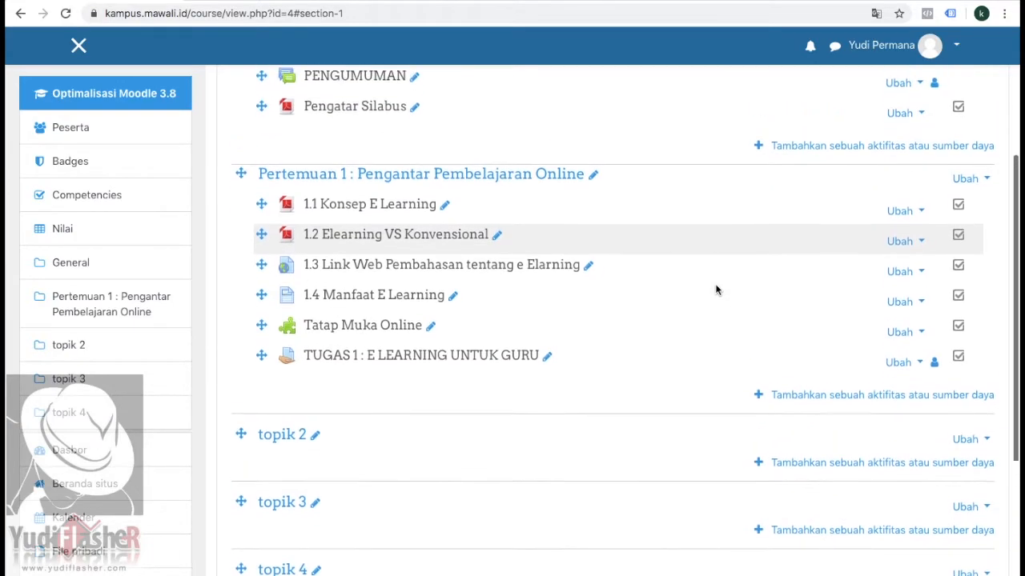
pyautogui.scroll(1, 717, 289)
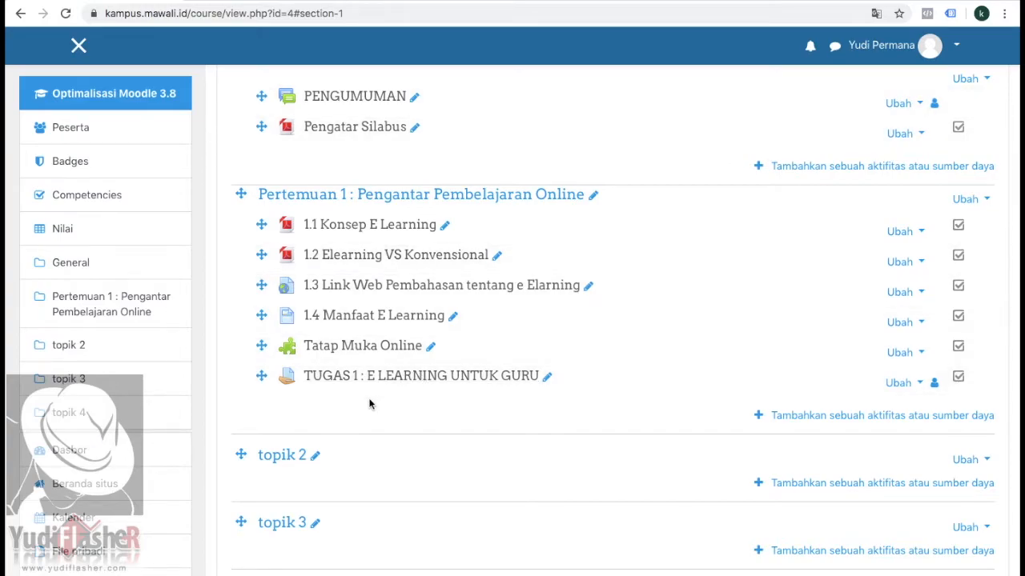
pyautogui.click(430, 349)
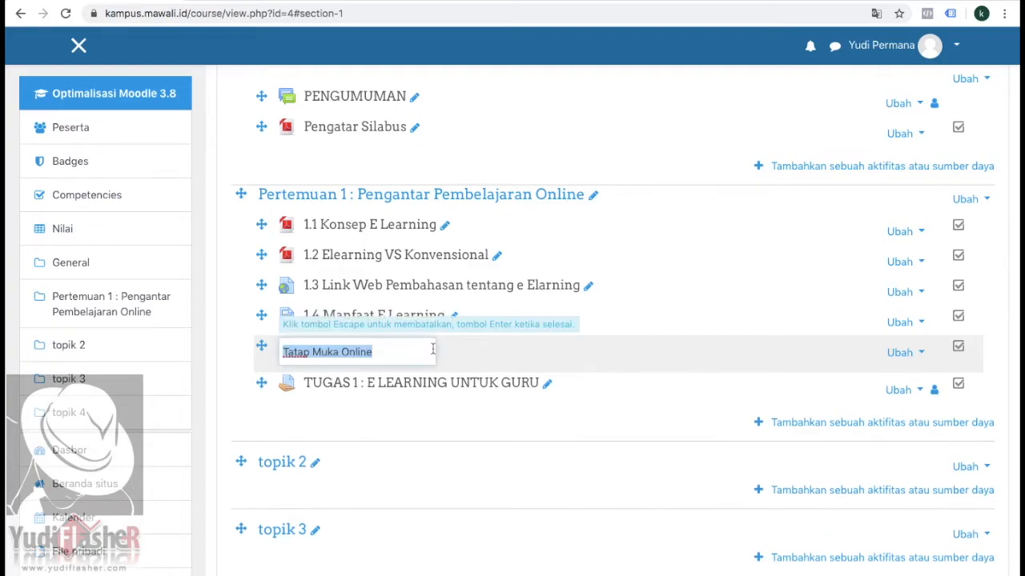
pyautogui.click(284, 353)
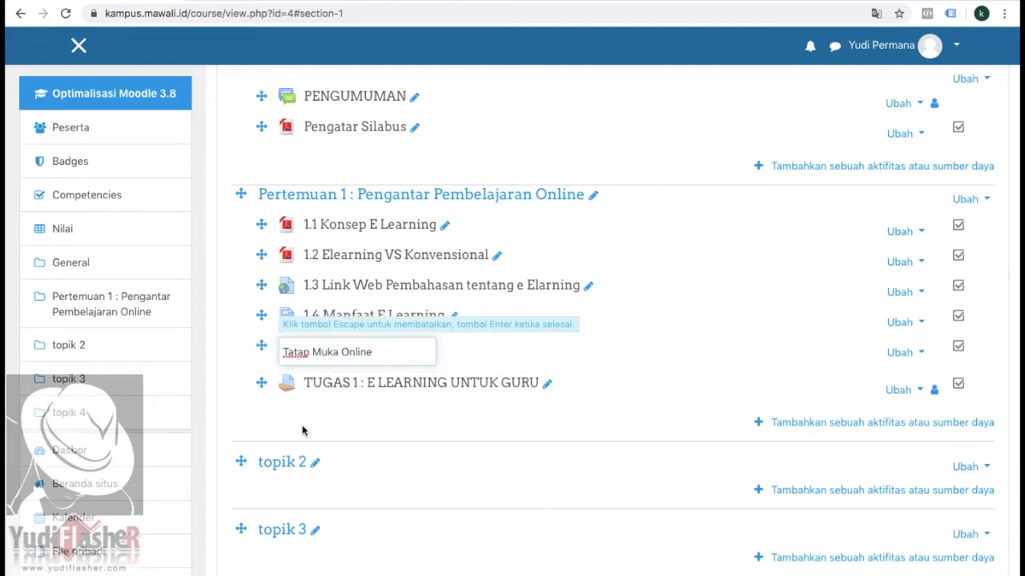
pyautogui.write('1.5')
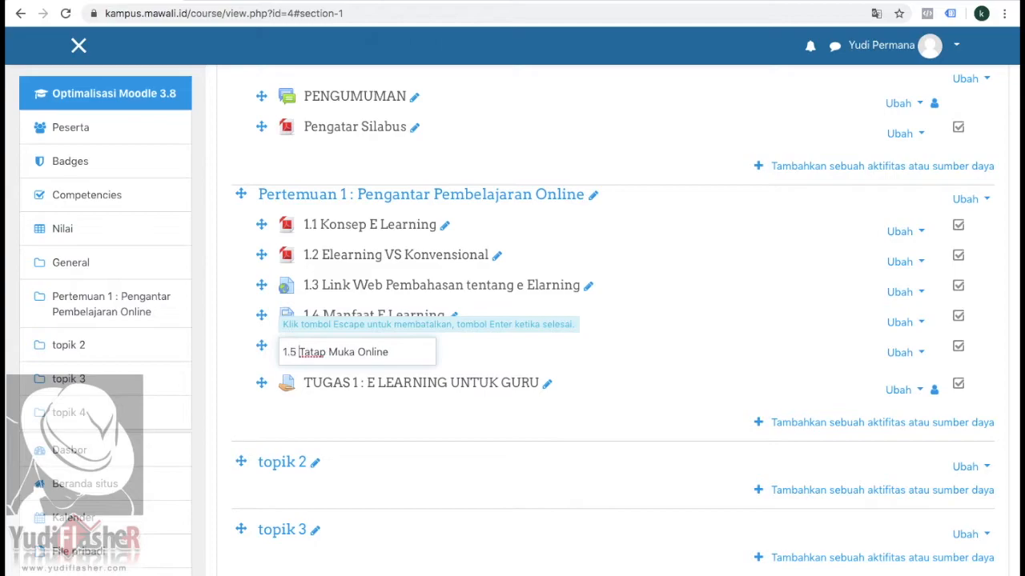
pyautogui.press('Return')
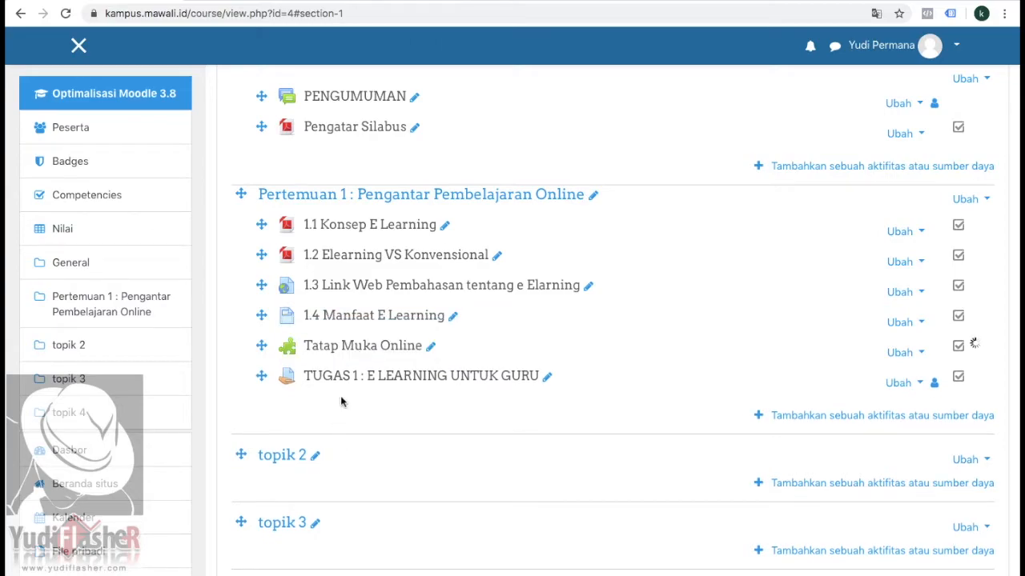
# Step: Rename the TUGAS 1 assignment in Pertemuan 1 as "1.6 TUGAS 1 : E LEARNING UNTUK GURU"
pyautogui.click(547, 378)
pyautogui.click(282, 381)
pyautogui.write('1.6')
pyautogui.press('Return')
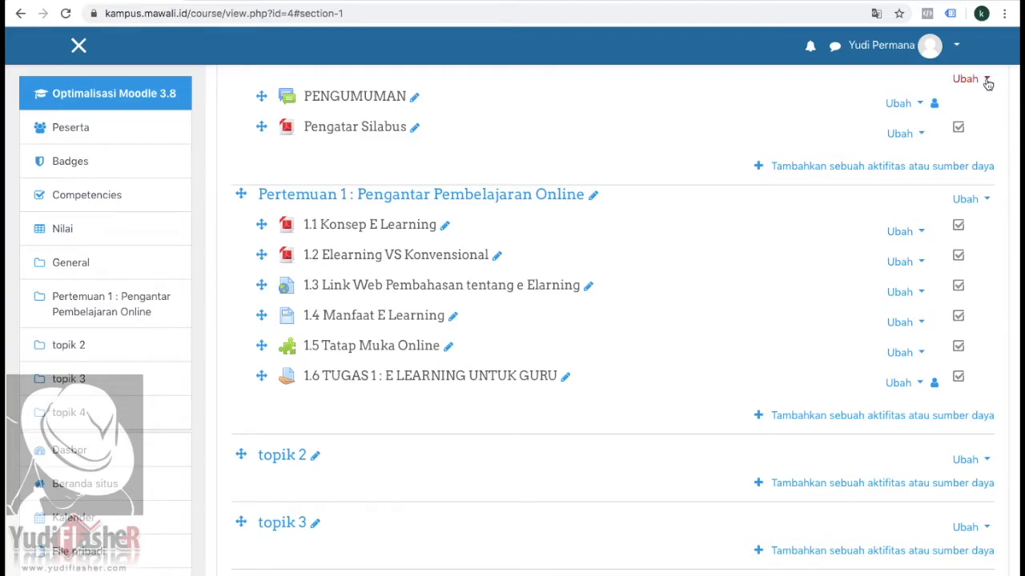
# Step: Switch the account's role in the course to Peserta
pyautogui.click(955, 47)
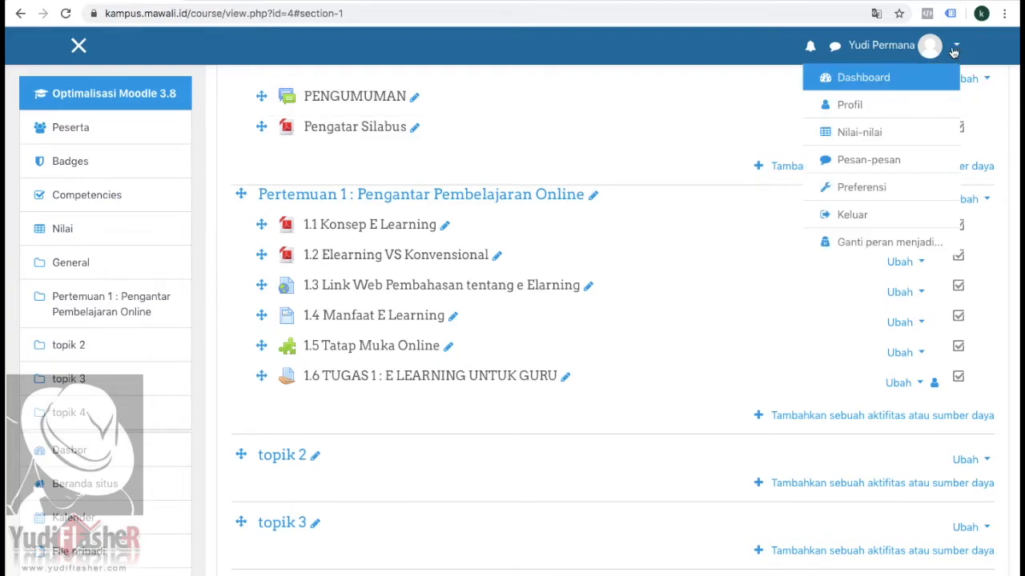
pyautogui.click(875, 242)
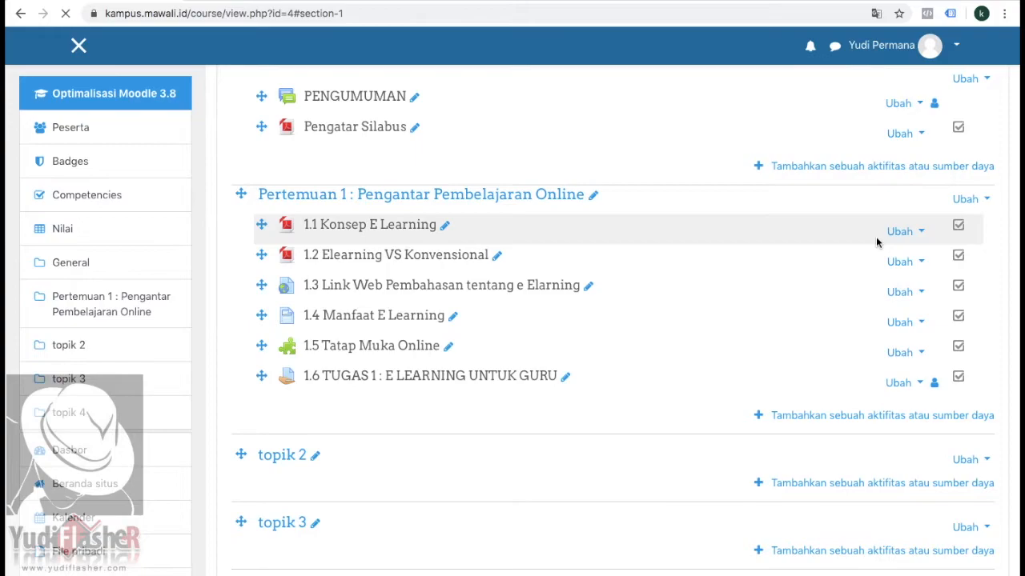
pyautogui.click(275, 426)
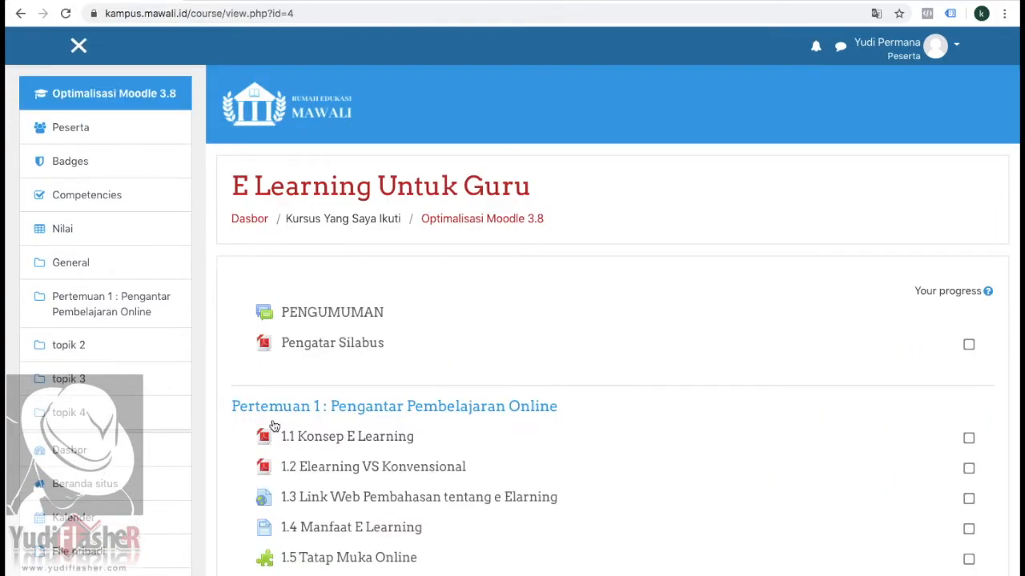
# Step: Look over the course as Peserta and open the assignment "1.6 TUGAS 1 : E LEARNING UNTUK GURU"
pyautogui.scroll(-3, 275, 426)
pyautogui.scroll(-1, 275, 426)
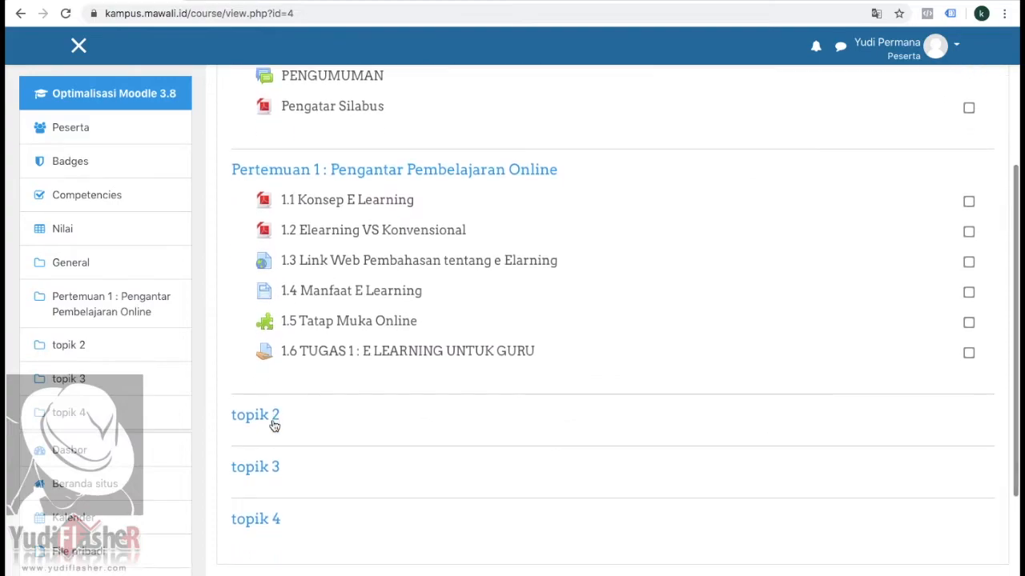
pyautogui.scroll(2, 558, 323)
pyautogui.scroll(-3, 558, 323)
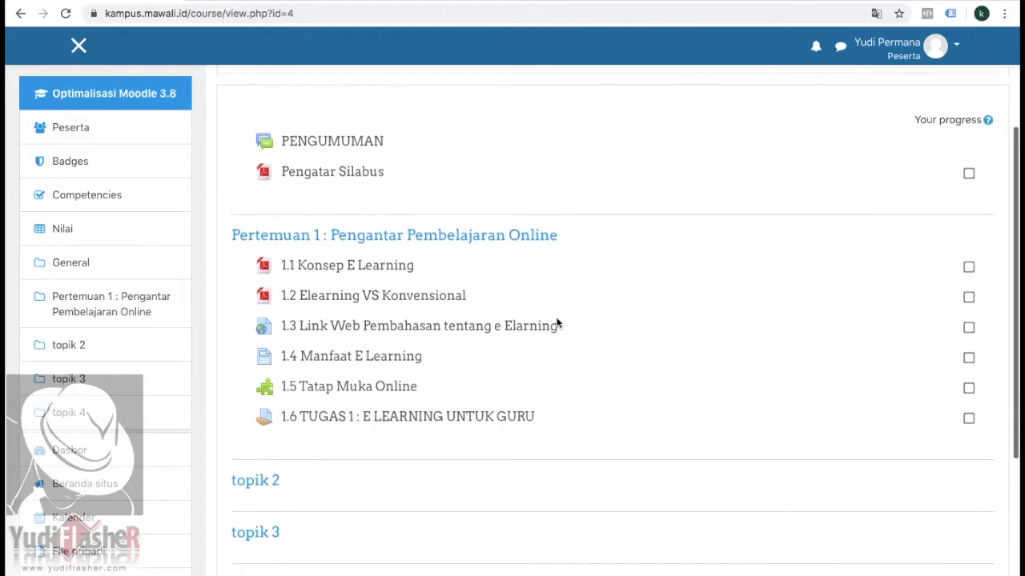
pyautogui.scroll(1, 491, 323)
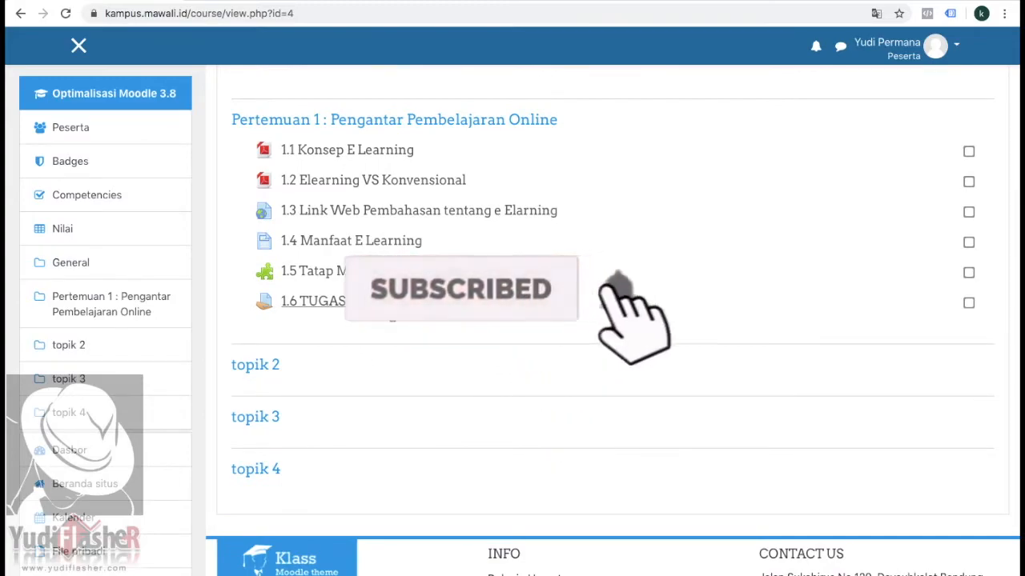
pyautogui.click(457, 312)
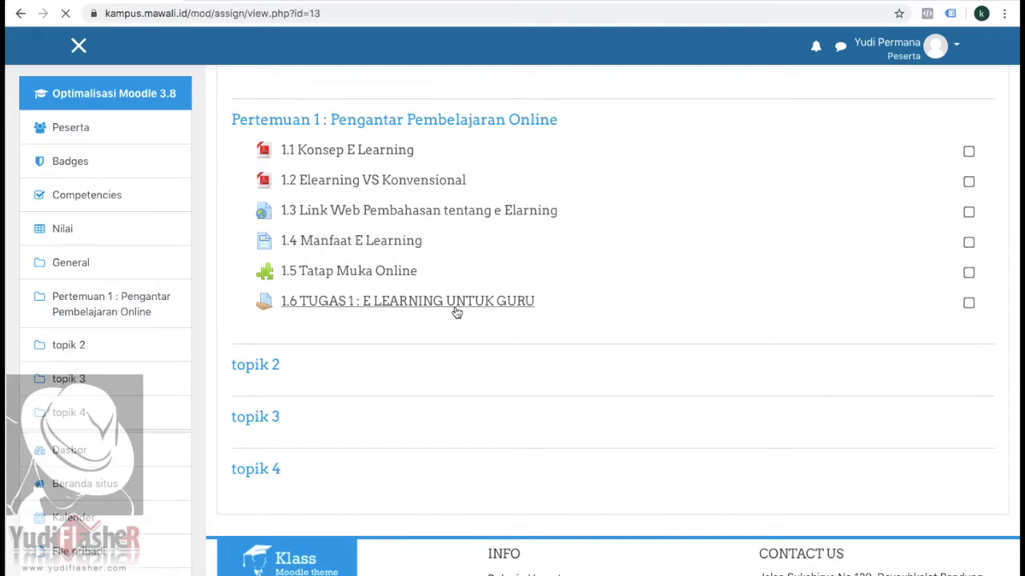
# Step: Review the assignment's attached file, submission opening date, submission status table and comments as a participant sees them
pyautogui.scroll(-1, 456, 312)
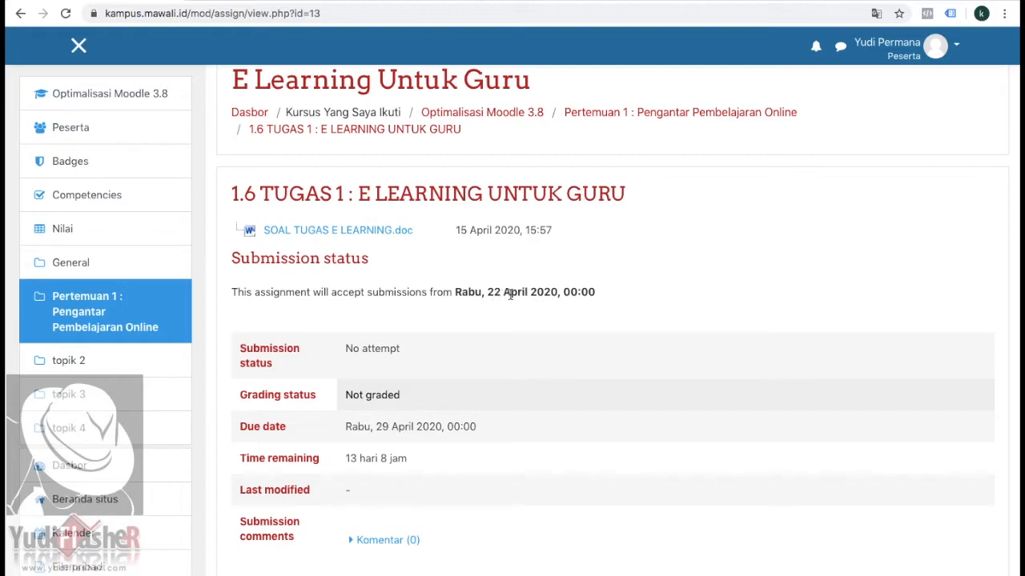
pyautogui.scroll(-2, 526, 294)
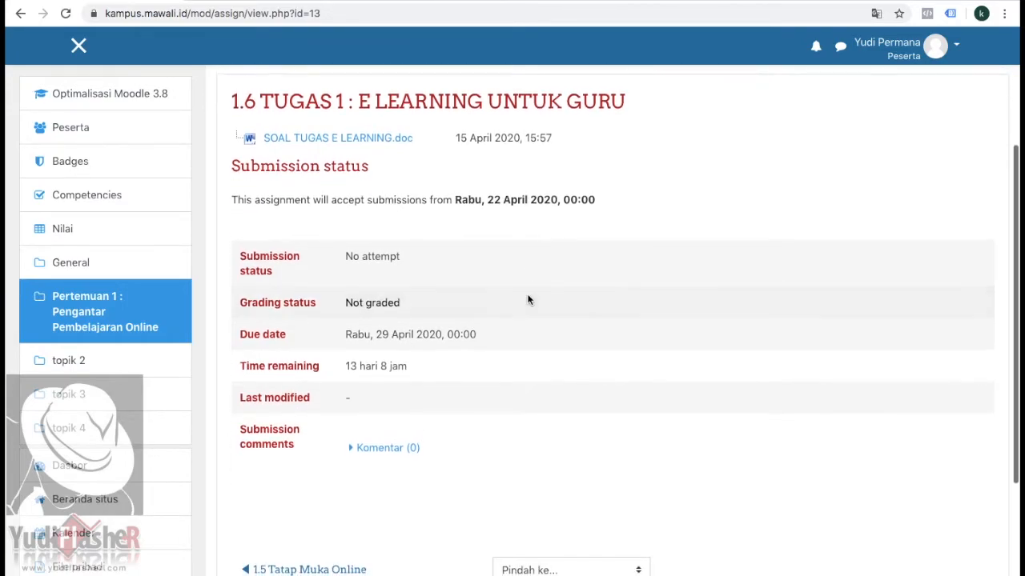
pyautogui.scroll(-3, 527, 300)
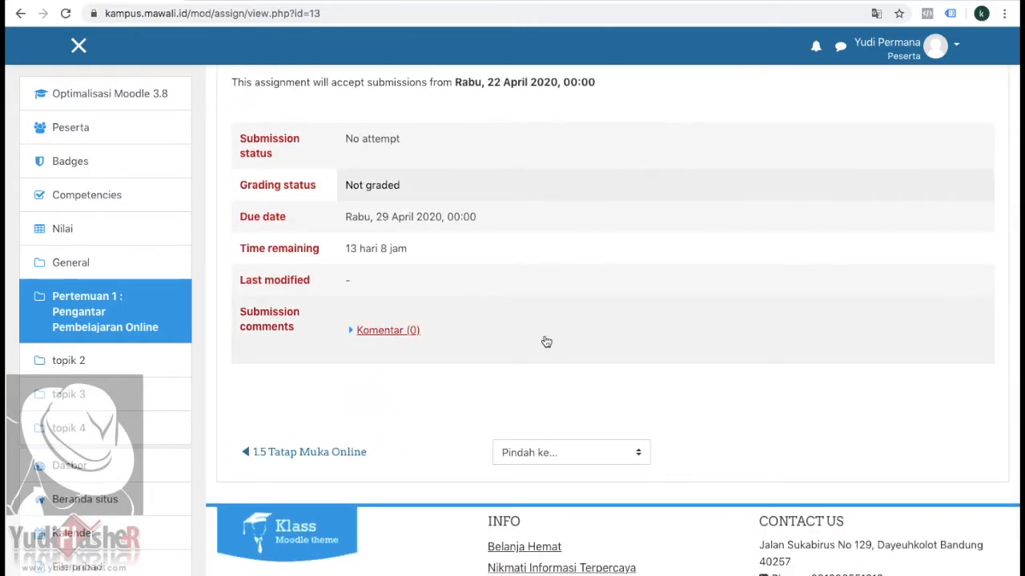
pyautogui.scroll(8, 545, 341)
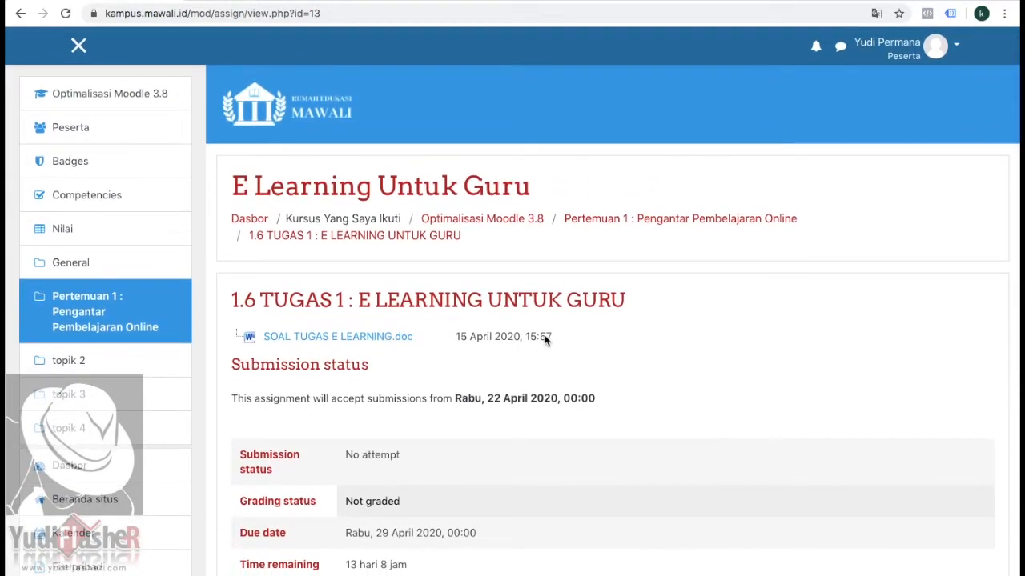
pyautogui.scroll(-10, 546, 341)
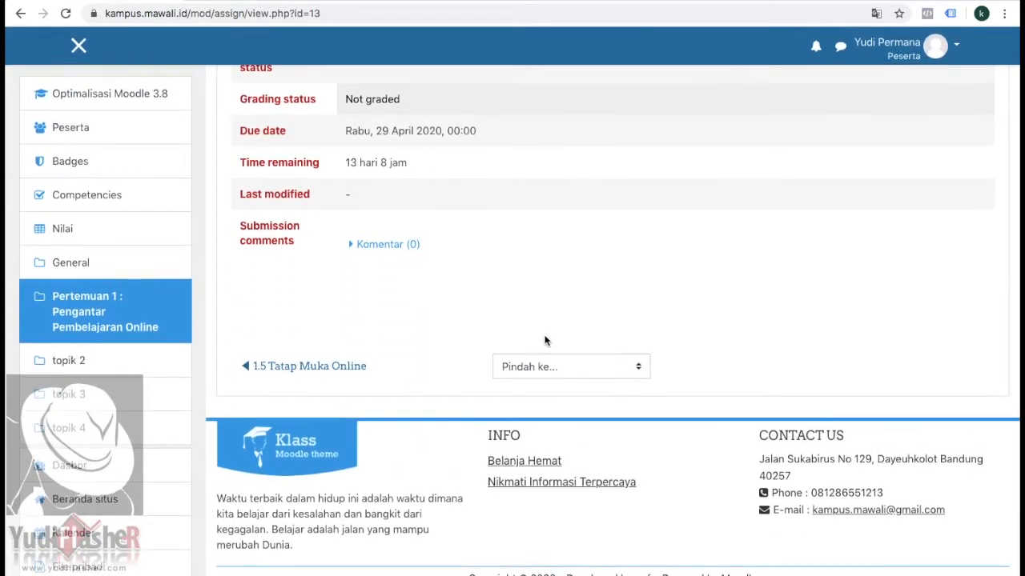
pyautogui.scroll(5, 414, 269)
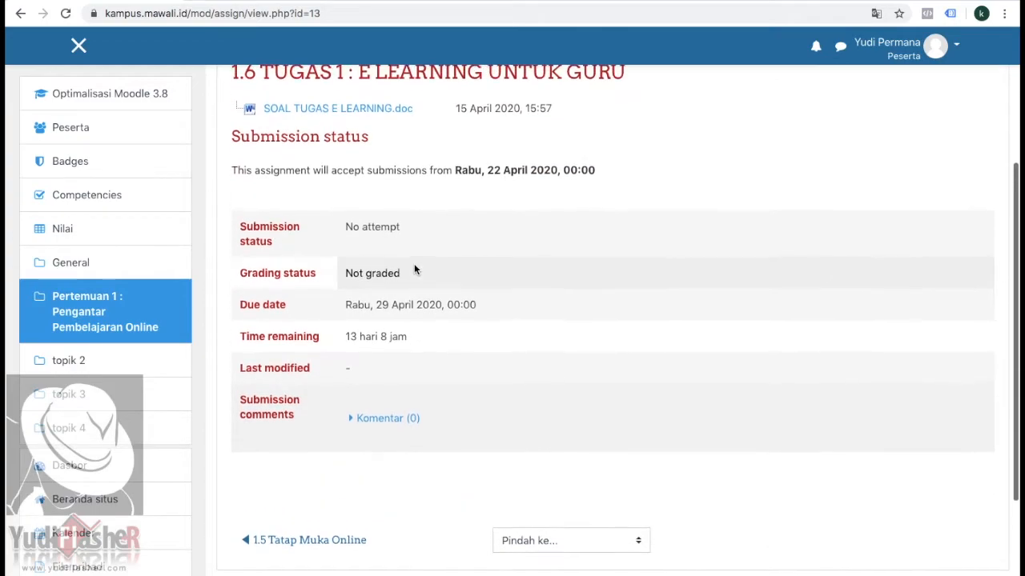
pyautogui.scroll(2, 414, 269)
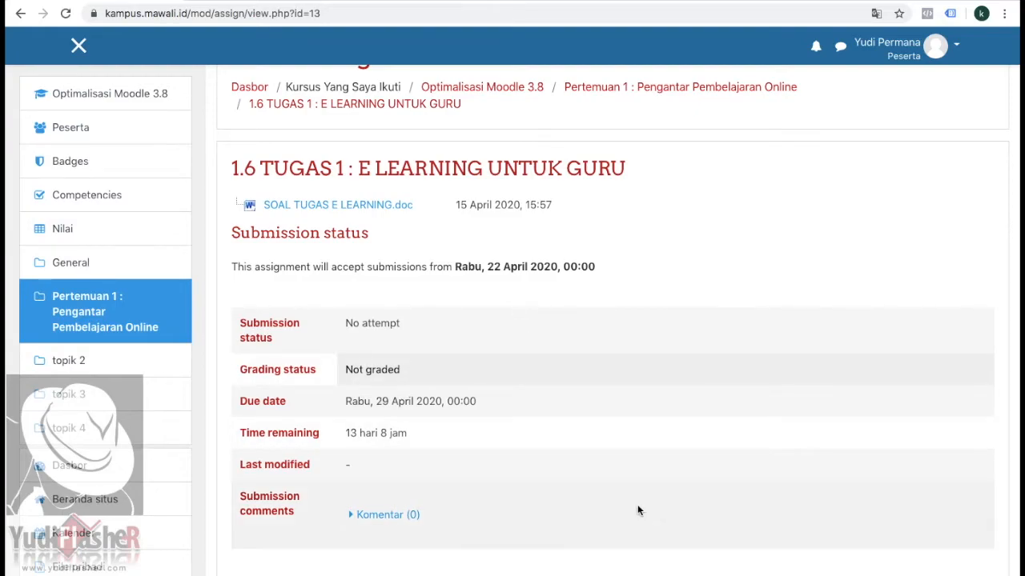
pyautogui.scroll(-2, 638, 508)
pyautogui.scroll(-4, 637, 509)
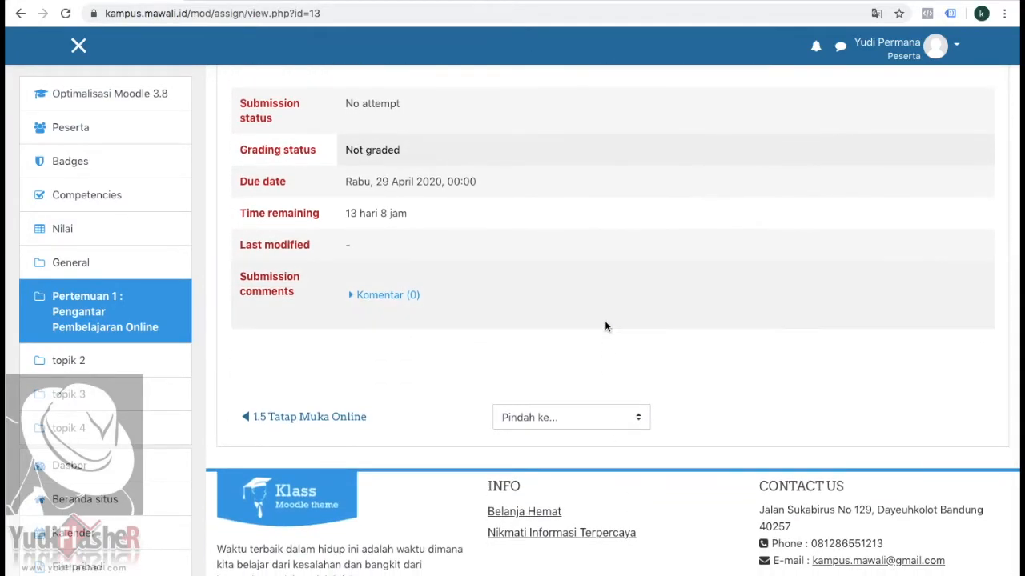
pyautogui.scroll(10, 606, 324)
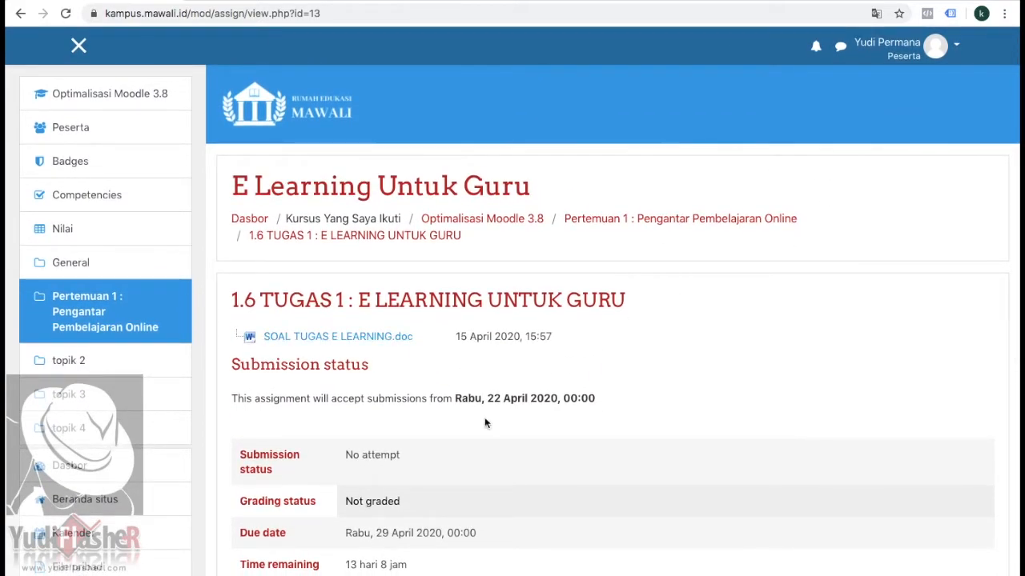
# Step: Go to the dashboard and reopen the course E Learning Untuk Guru at Pertemuan 1
pyautogui.click(956, 48)
pyautogui.click(808, 240)
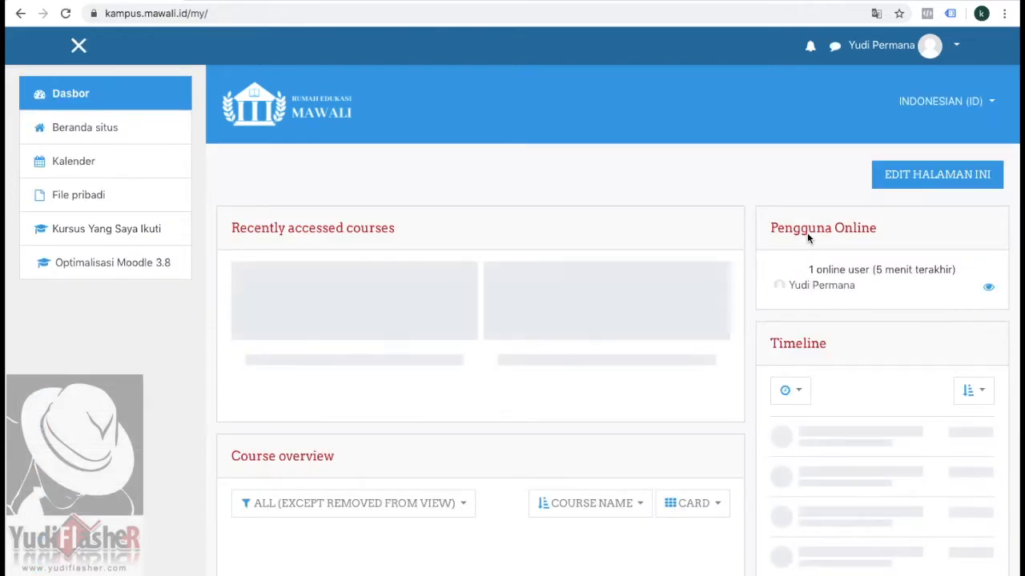
pyautogui.click(301, 423)
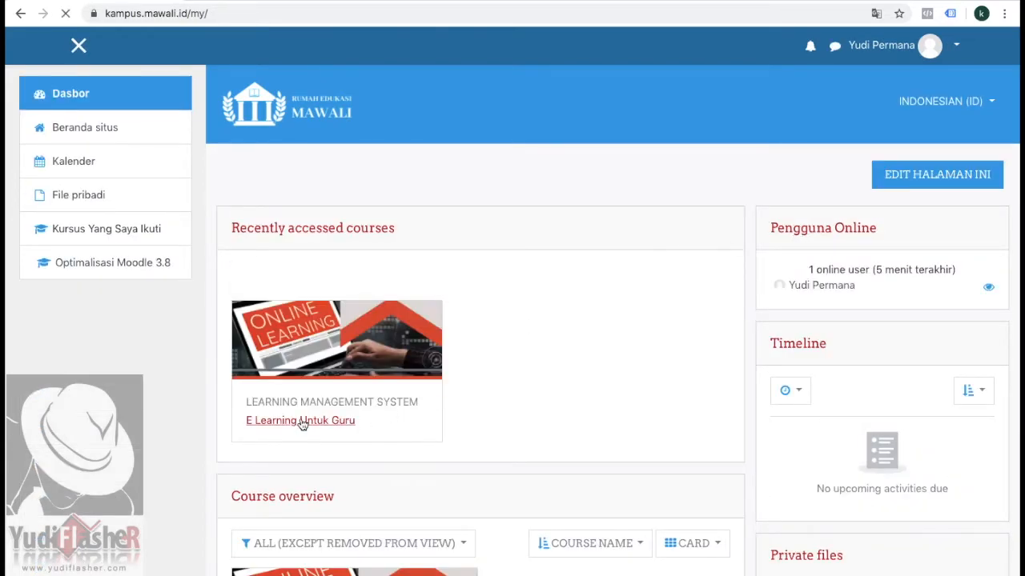
pyautogui.scroll(-4, 299, 422)
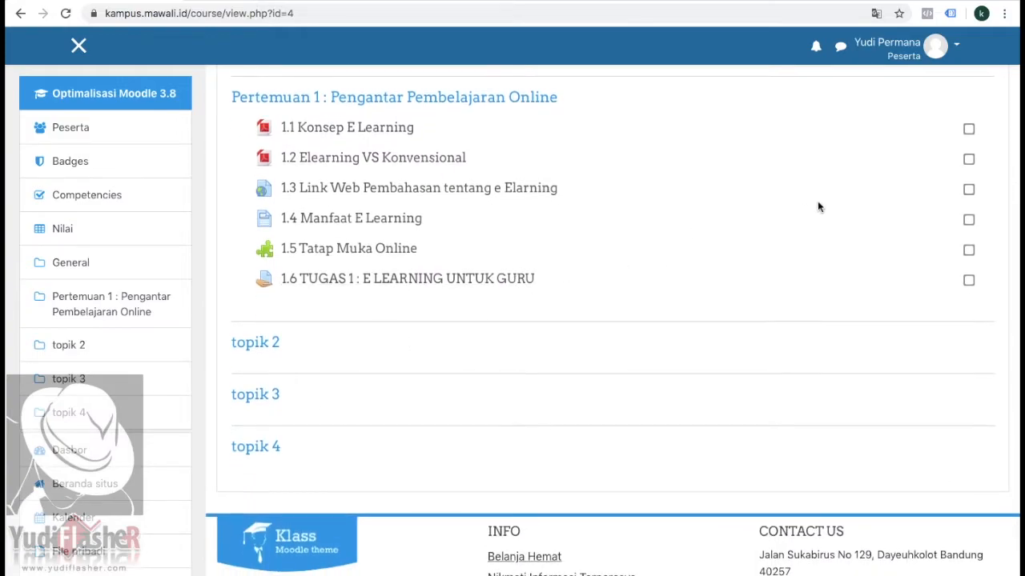
# Step: Look over the course page as Peserta and return the account to its normal role
pyautogui.scroll(3, 819, 206)
pyautogui.scroll(-2, 995, 146)
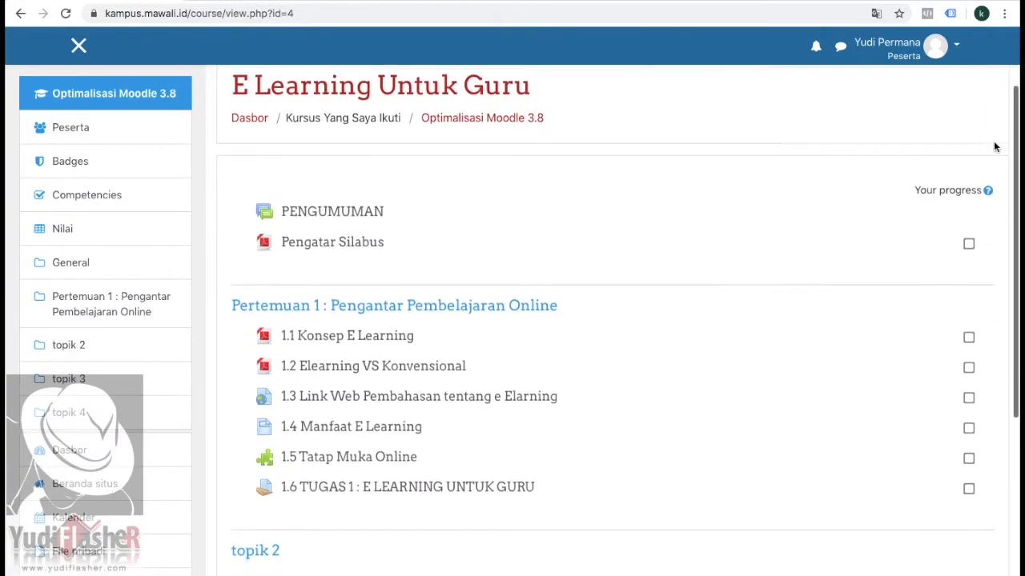
pyautogui.scroll(2, 994, 147)
pyautogui.scroll(-1, 995, 147)
pyautogui.scroll(-3, 994, 147)
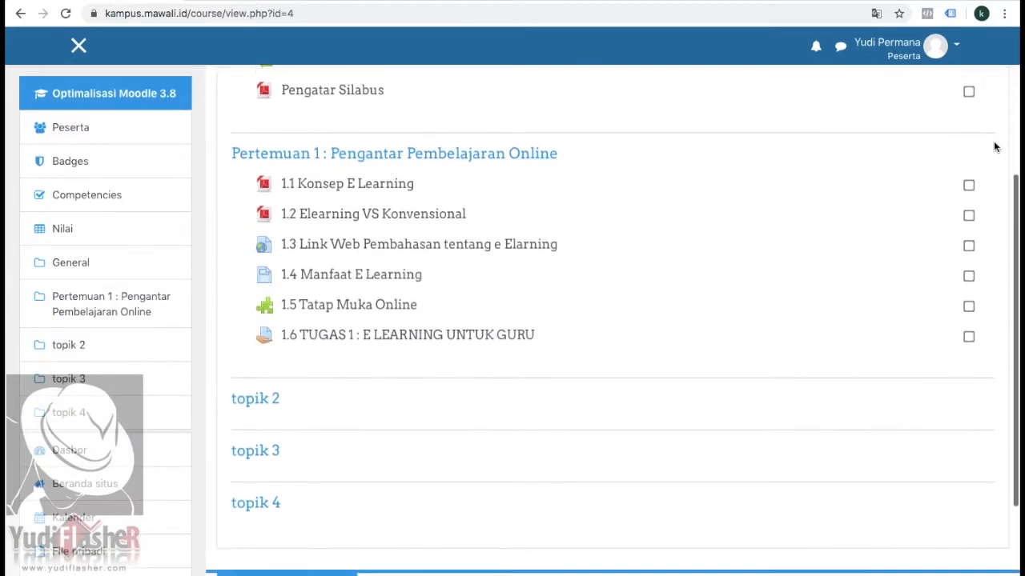
pyautogui.scroll(5, 995, 147)
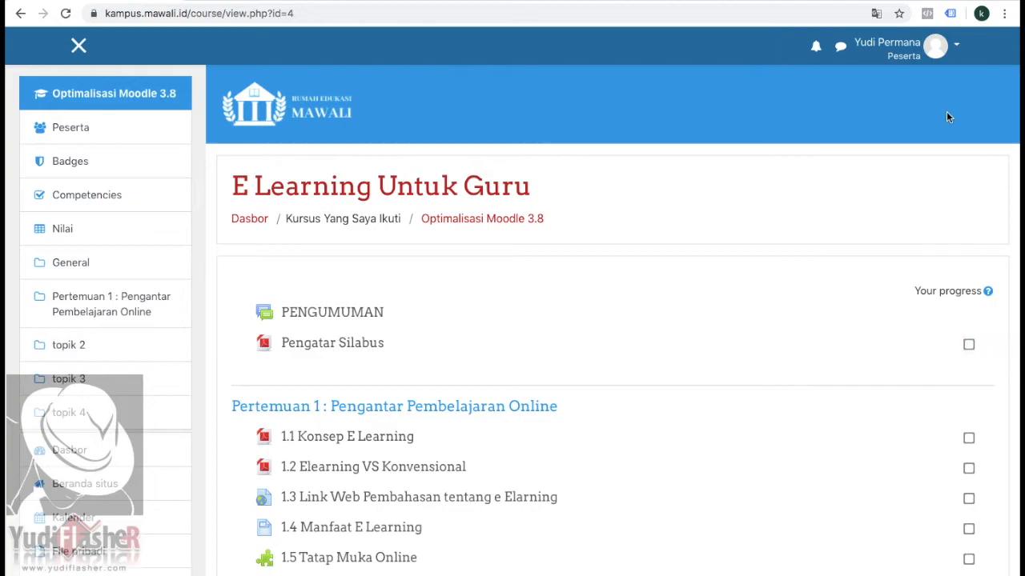
pyautogui.click(948, 48)
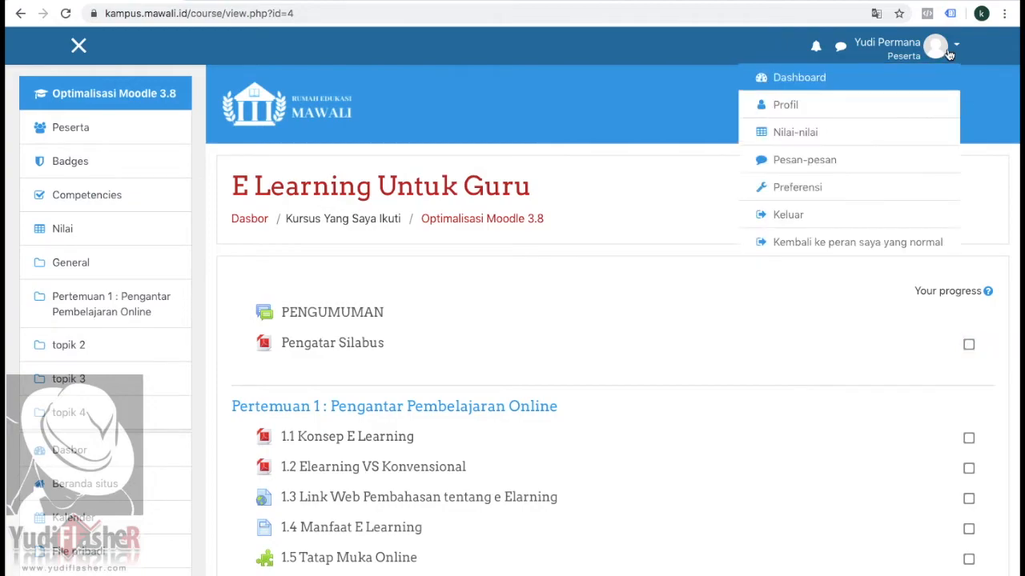
pyautogui.click(815, 238)
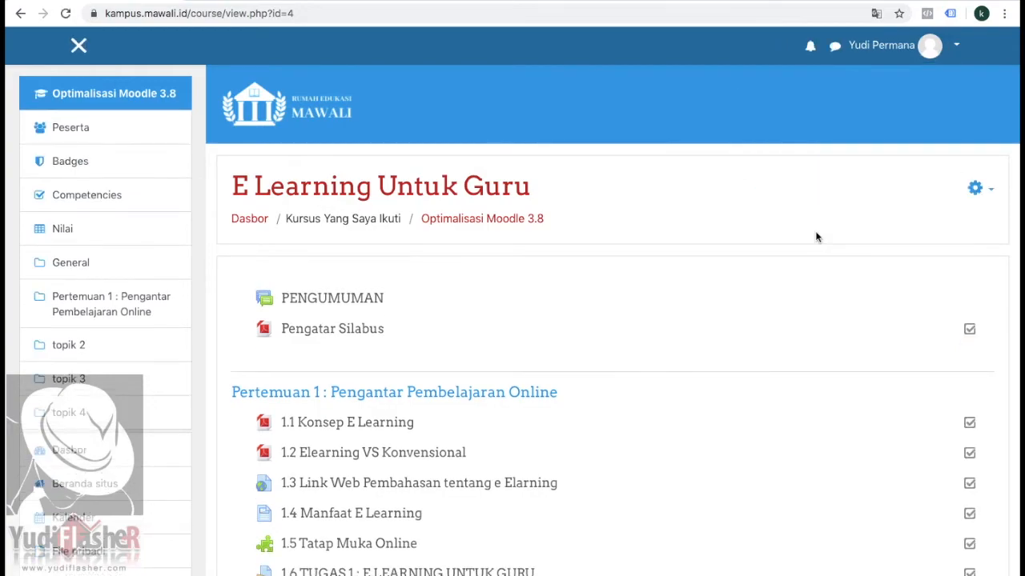
# Step: Turn on editing mode for the course E Learning Untuk Guru
pyautogui.scroll(-2, 816, 237)
pyautogui.scroll(2, 816, 237)
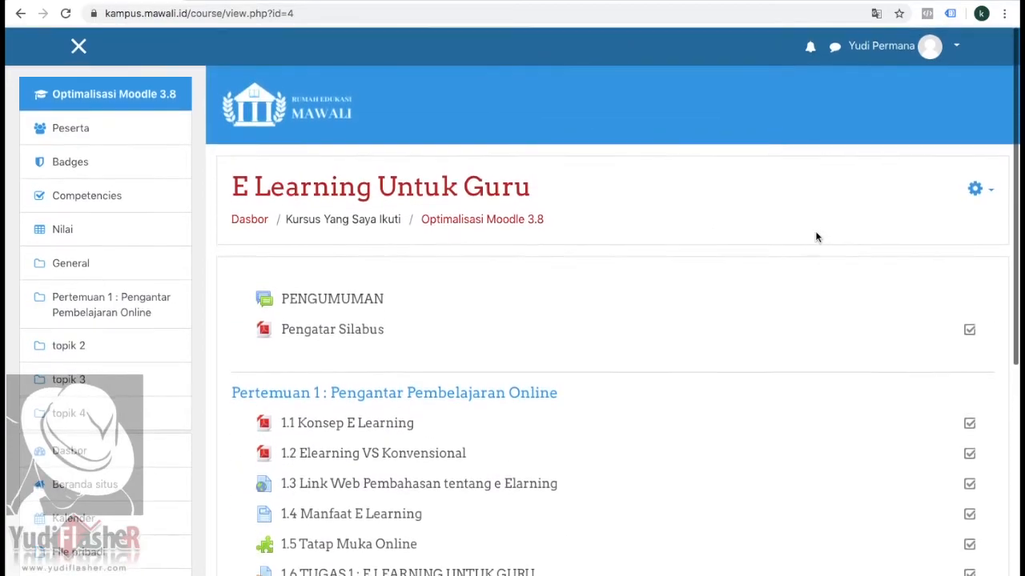
pyautogui.scroll(-1, 815, 237)
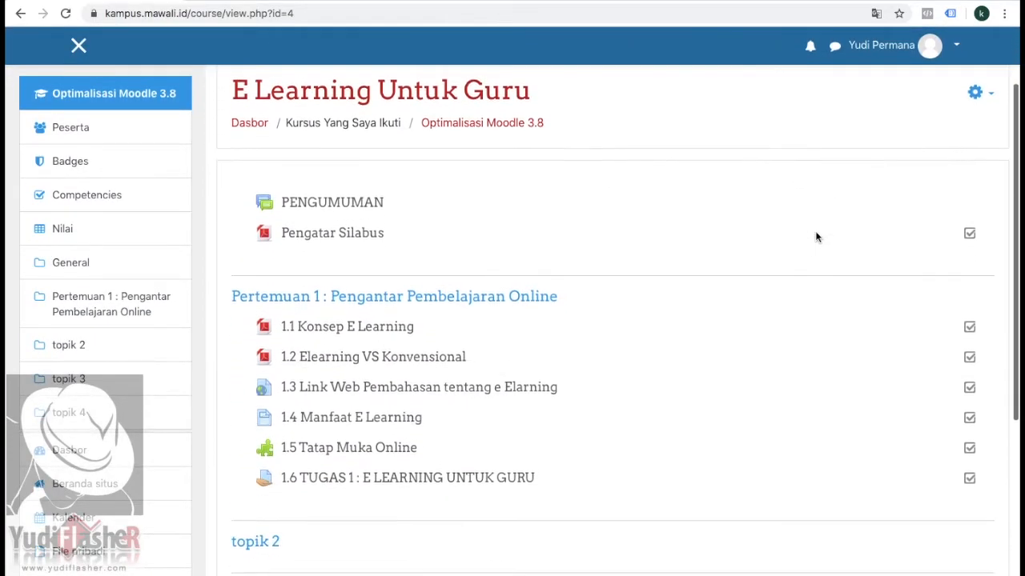
pyautogui.click(979, 91)
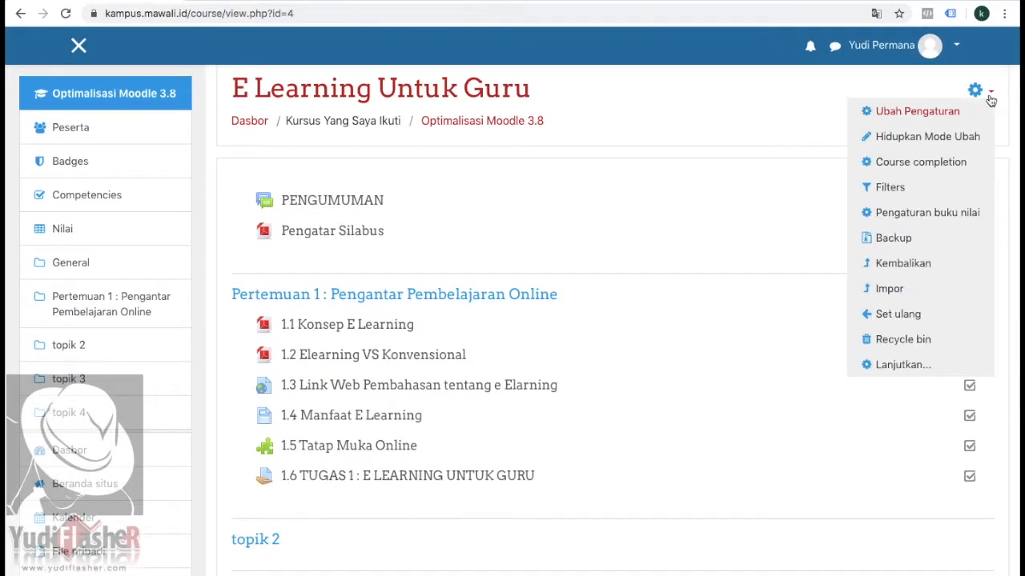
pyautogui.click(918, 141)
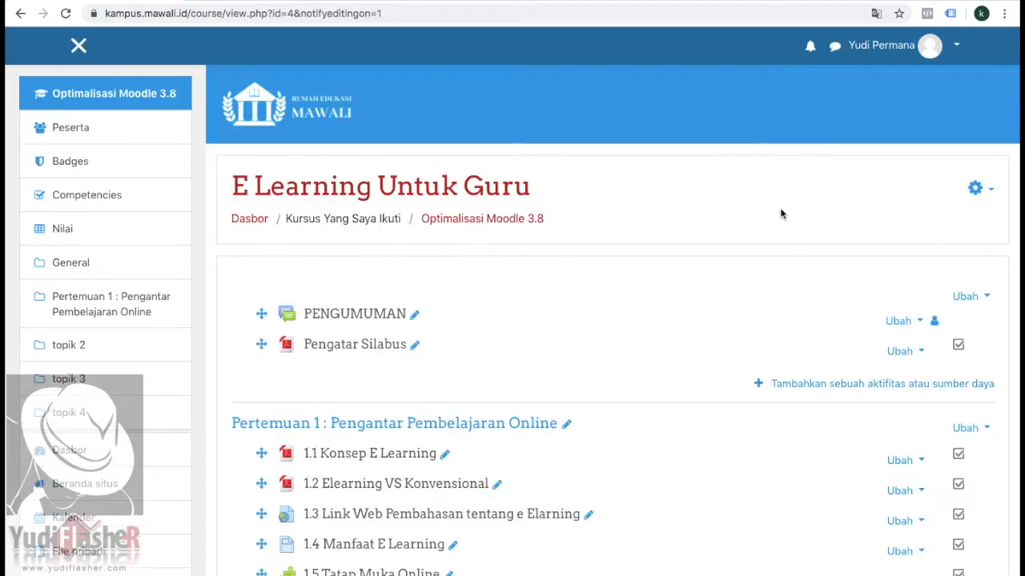
# Step: Set the submission opening date of the assignment "1.6 TUGAS 1 : E LEARNING UNTUK GURU" to 15 April 2020 and save back to the course
pyautogui.scroll(-3, 781, 212)
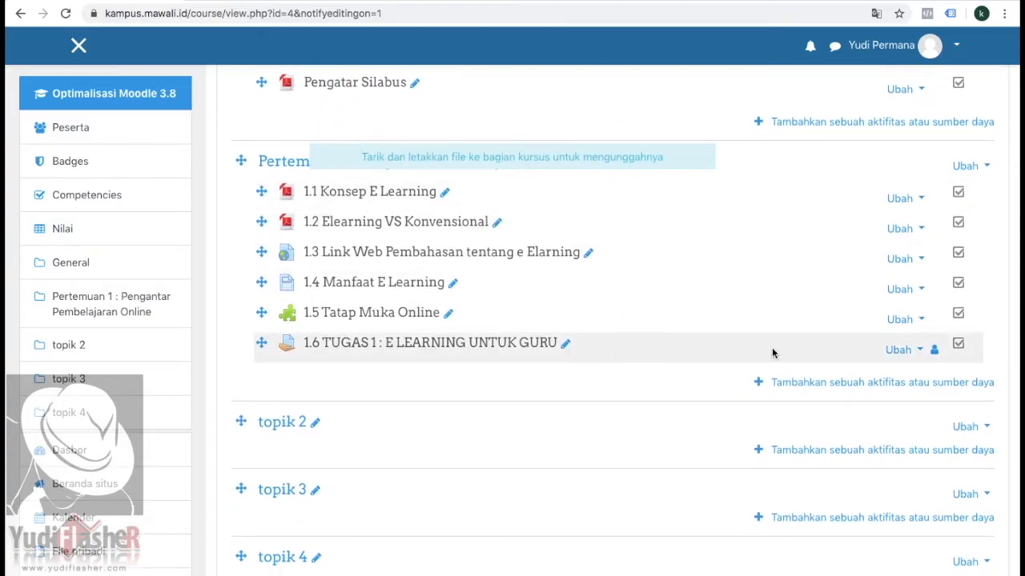
pyautogui.click(918, 350)
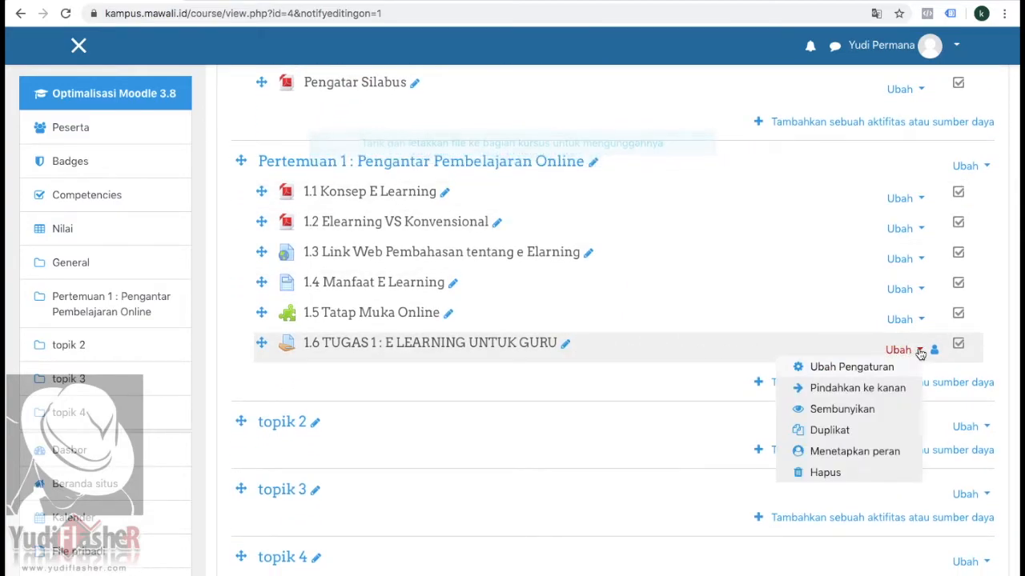
pyautogui.click(833, 368)
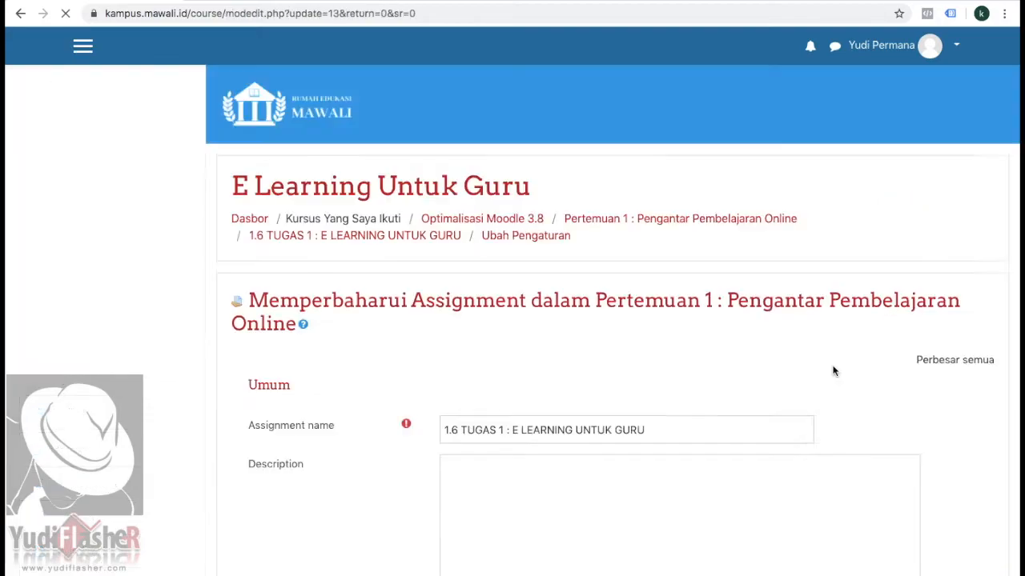
pyautogui.scroll(-3, 745, 368)
pyautogui.scroll(-6, 745, 369)
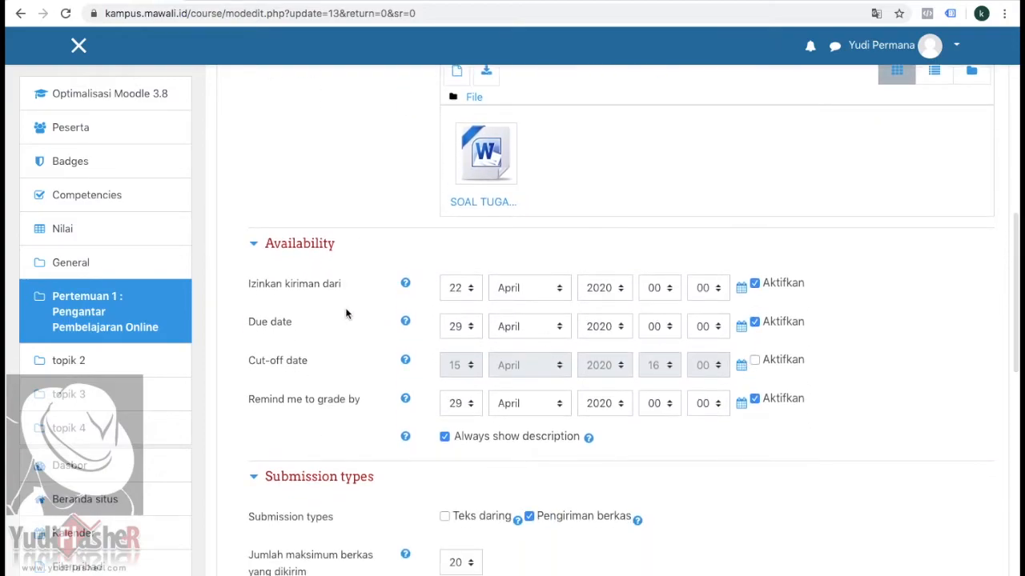
pyautogui.click(471, 290)
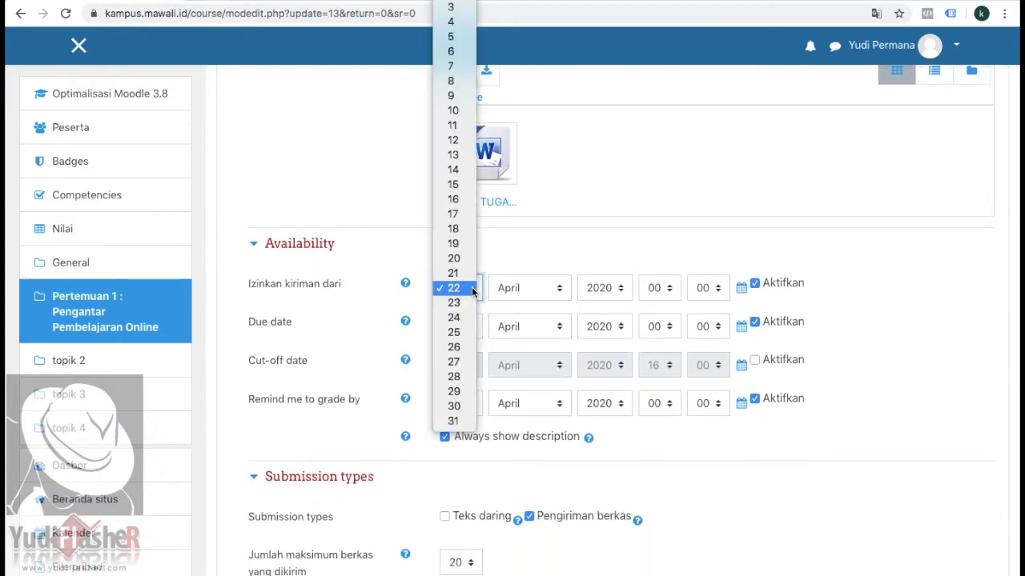
pyautogui.click(453, 184)
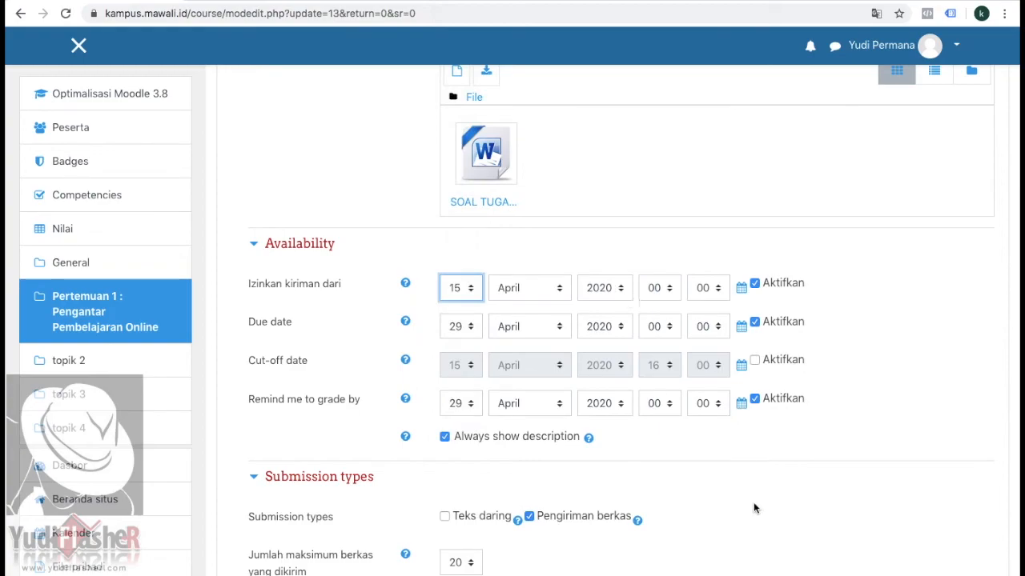
pyautogui.scroll(-3, 753, 501)
pyautogui.scroll(-7, 753, 508)
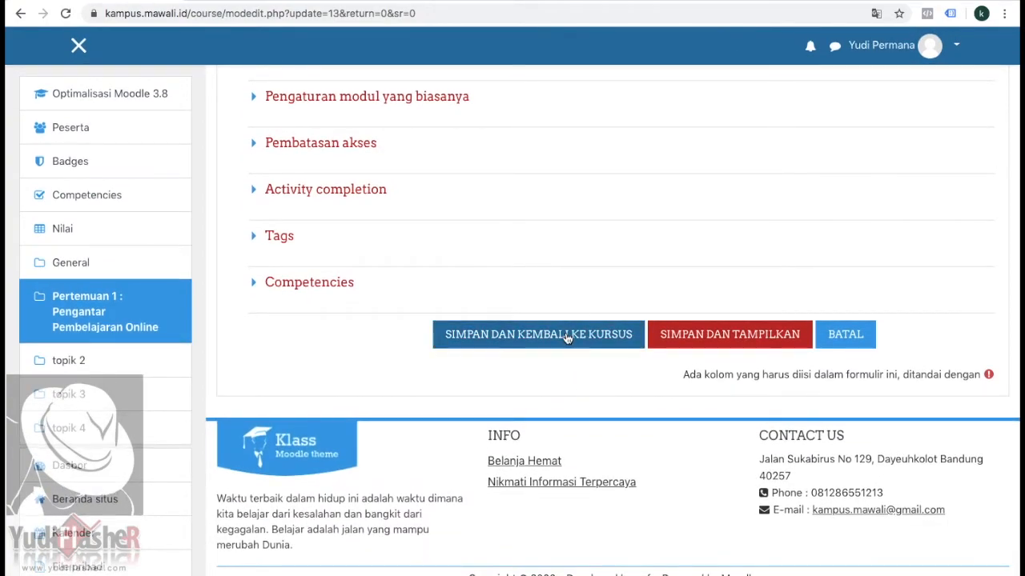
pyautogui.click(566, 337)
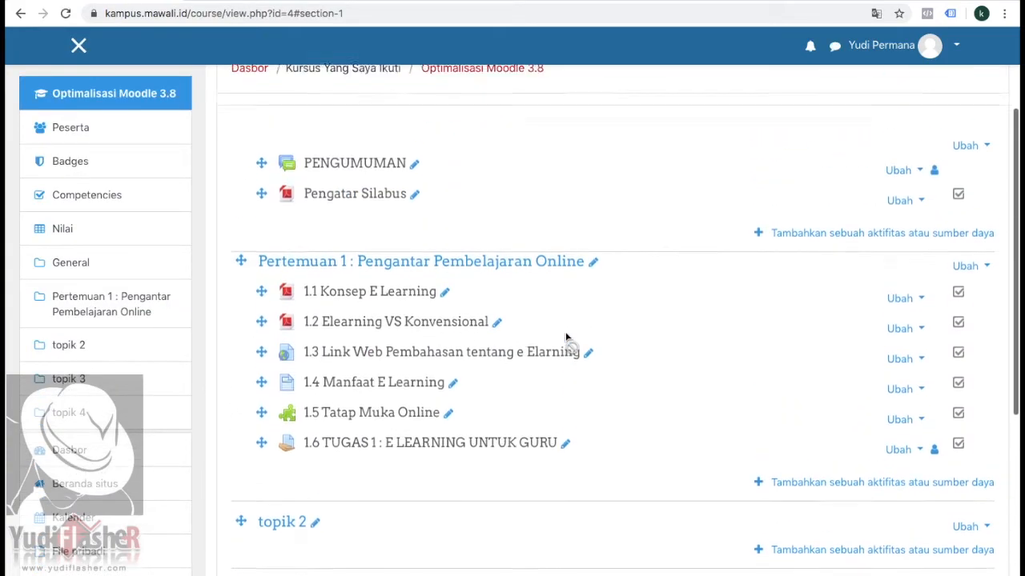
# Step: Change the account's role in the course to Peserta again
pyautogui.scroll(3, 566, 337)
pyautogui.click(957, 48)
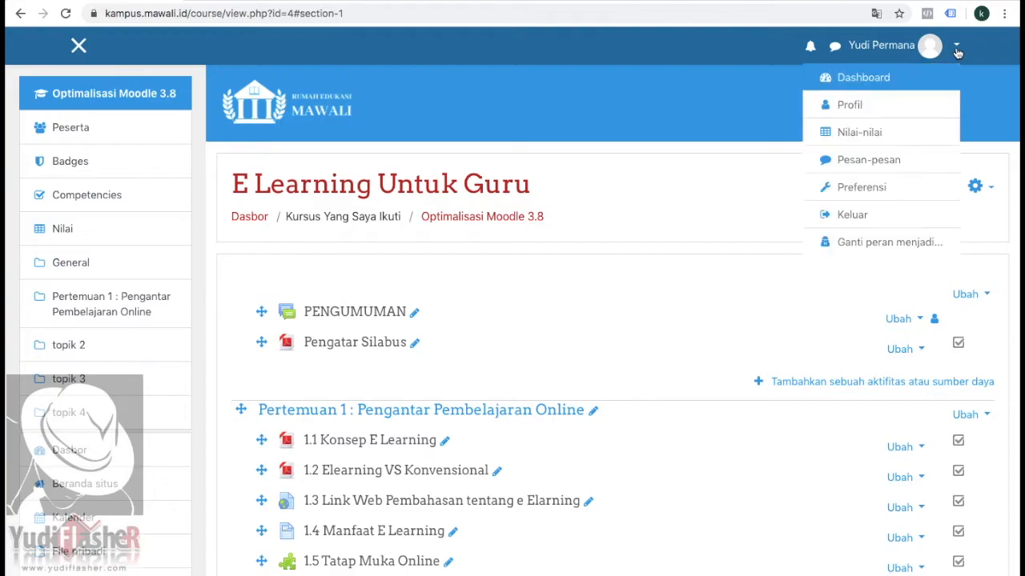
pyautogui.click(861, 244)
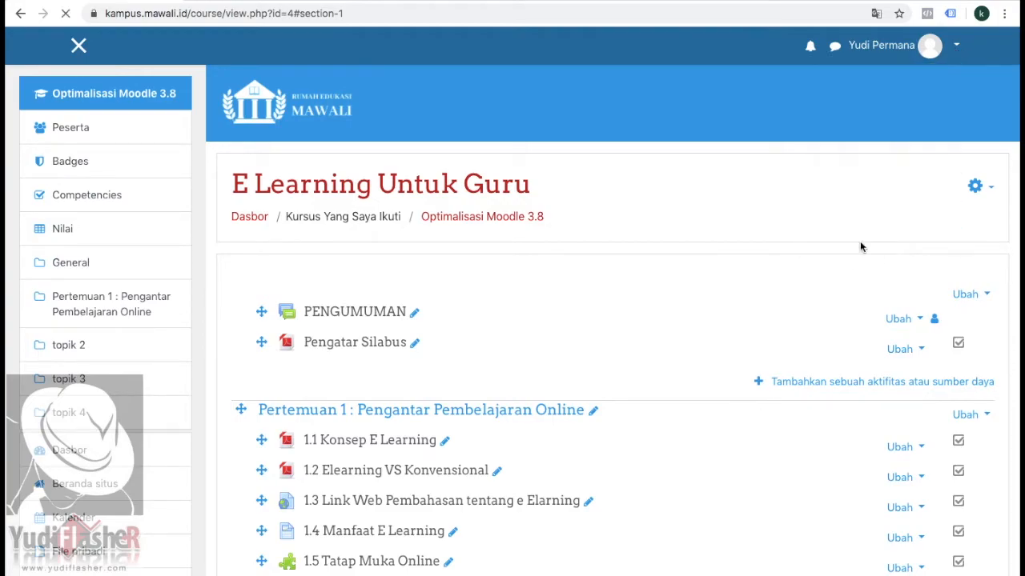
pyautogui.scroll(-2, 682, 247)
pyautogui.click(297, 315)
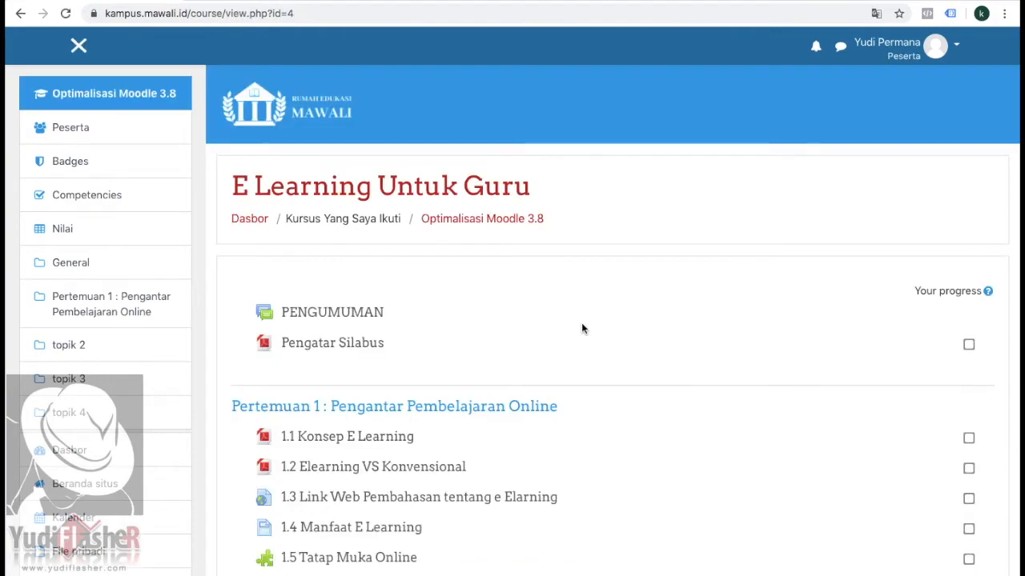
# Step: Open the assignment "1.6 TUGAS 1 : E LEARNING UNTUK GURU" as a participant and view its file submission form
pyautogui.scroll(-3, 582, 328)
pyautogui.scroll(-1, 581, 328)
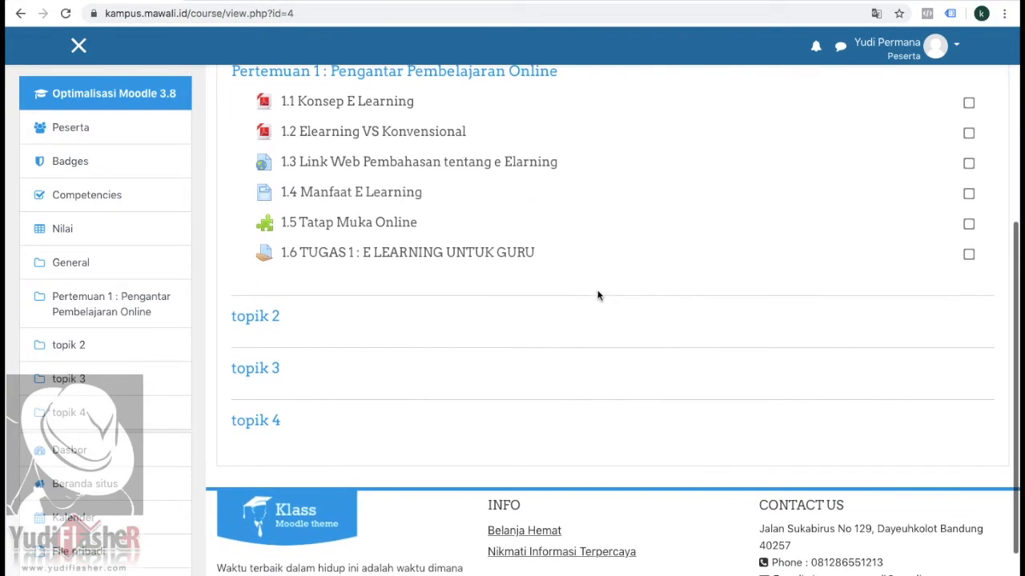
pyautogui.click(480, 254)
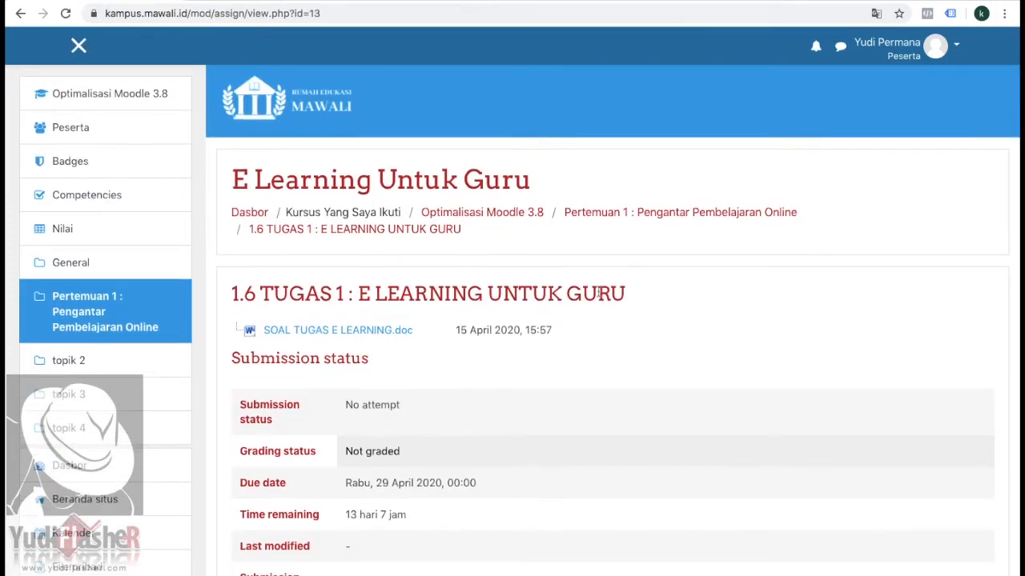
pyautogui.scroll(-5, 592, 292)
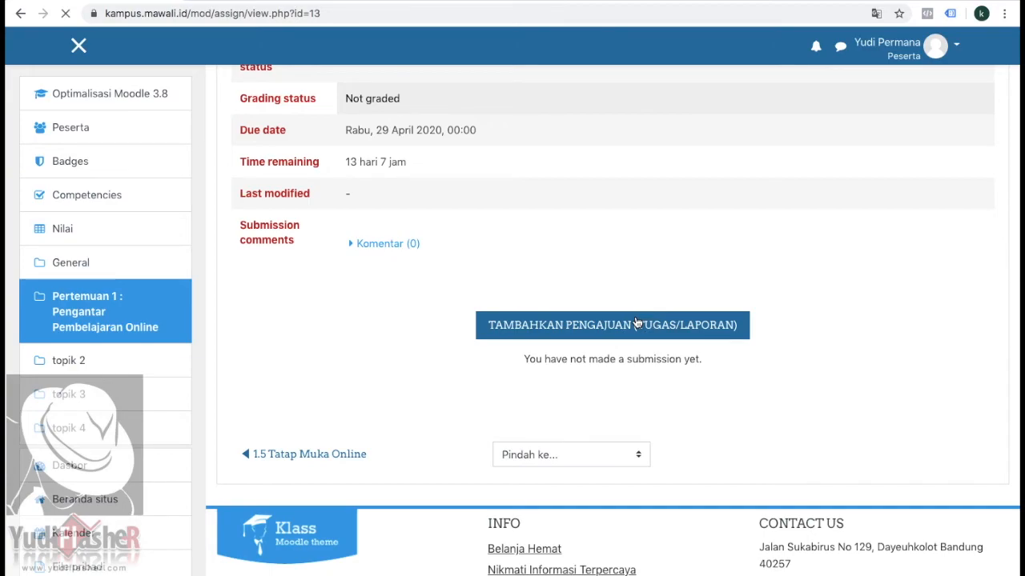
pyautogui.scroll(-3, 635, 320)
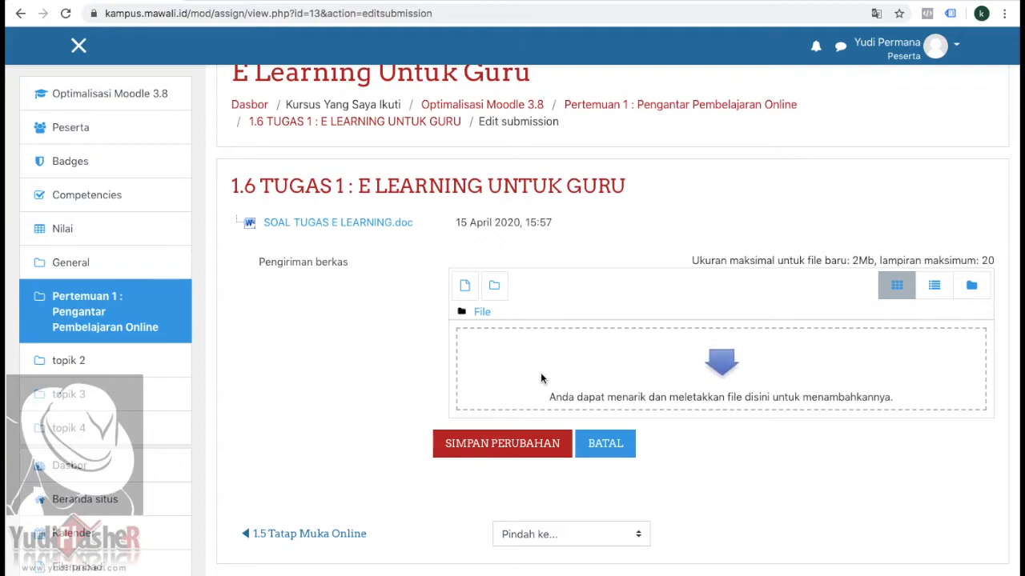
# Step: Leave the submission form for the course page and restore the account's normal role
pyautogui.scroll(1, 541, 375)
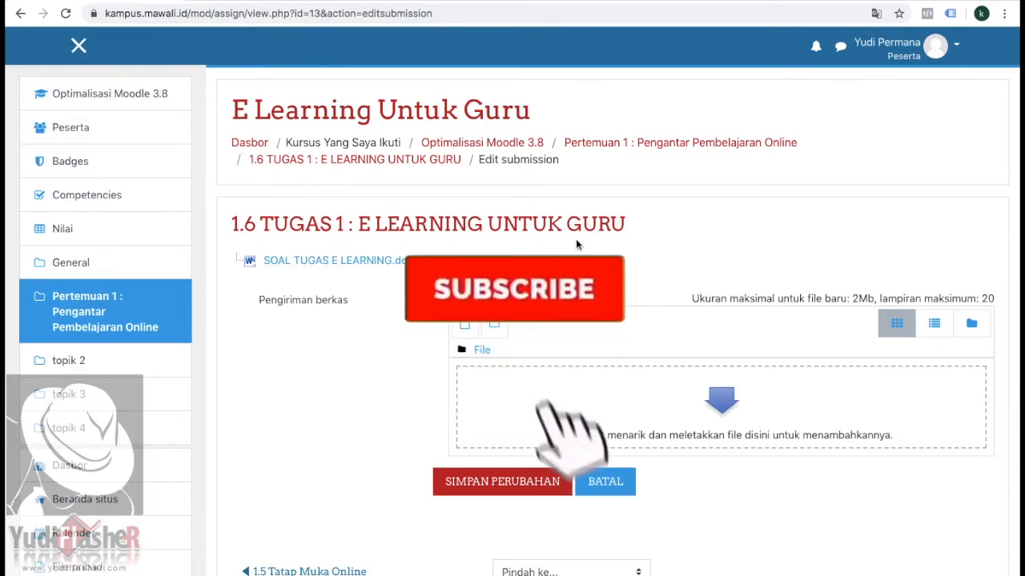
pyautogui.click(485, 142)
pyautogui.scroll(-3, 646, 370)
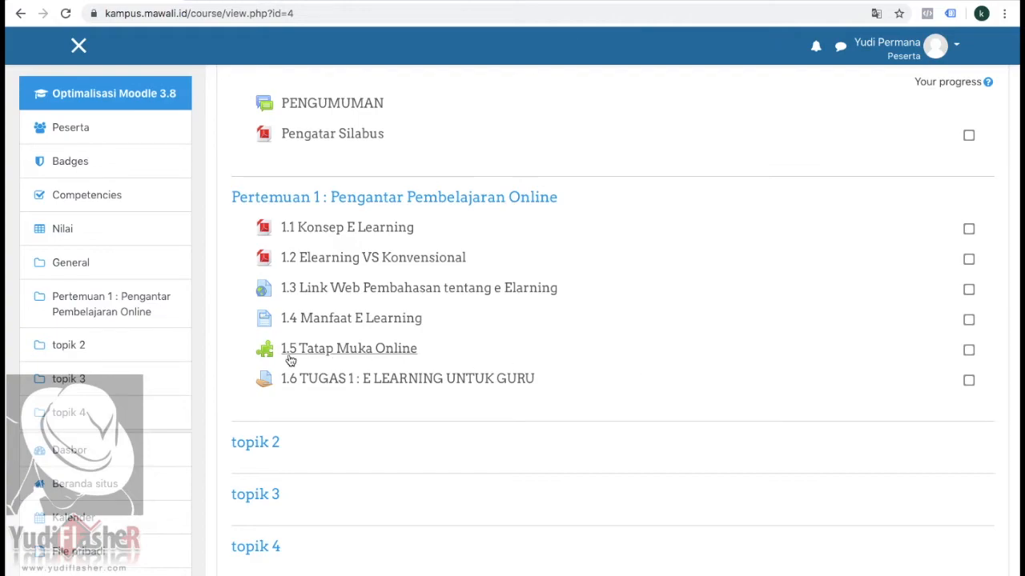
pyautogui.click(956, 45)
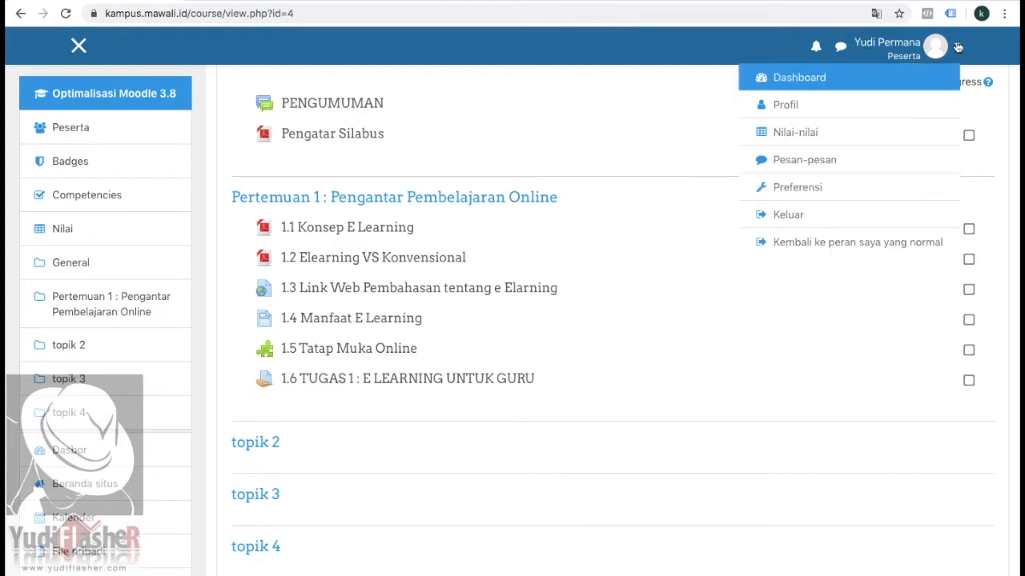
pyautogui.click(797, 242)
# Step: Turn editing mode back on for the course
pyautogui.scroll(-5, 797, 244)
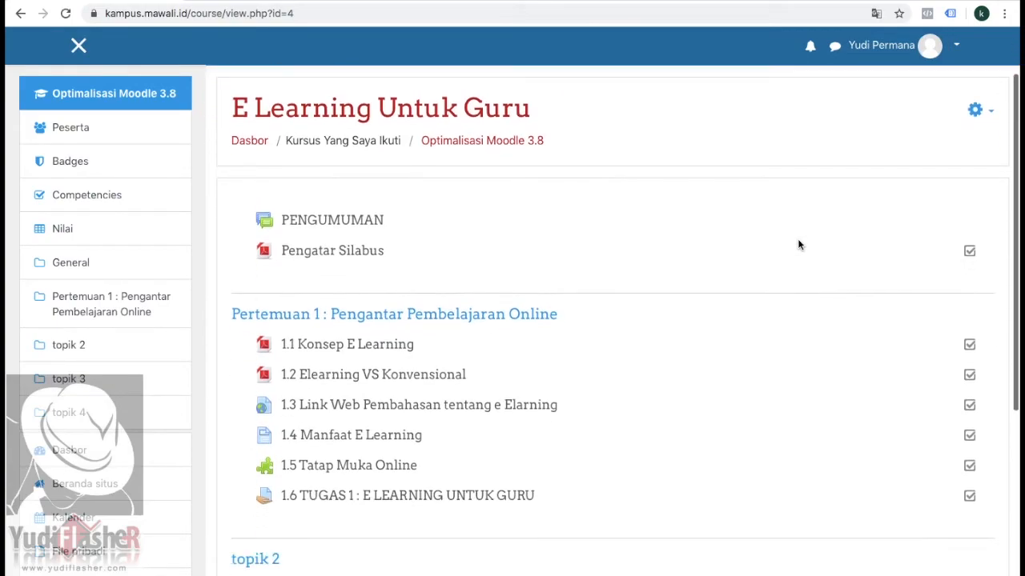
pyautogui.scroll(2, 797, 244)
pyautogui.scroll(3, 797, 244)
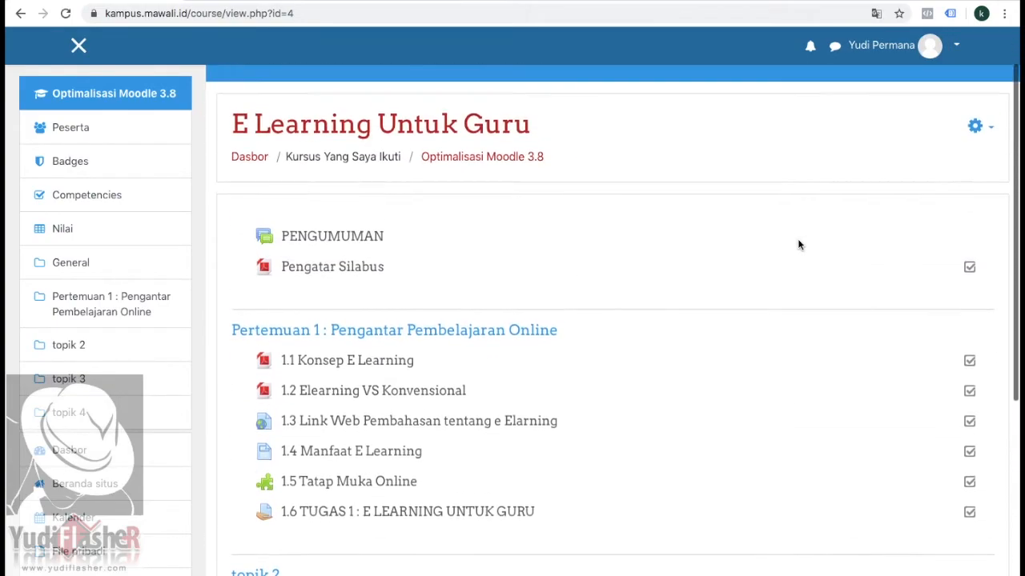
pyautogui.click(992, 146)
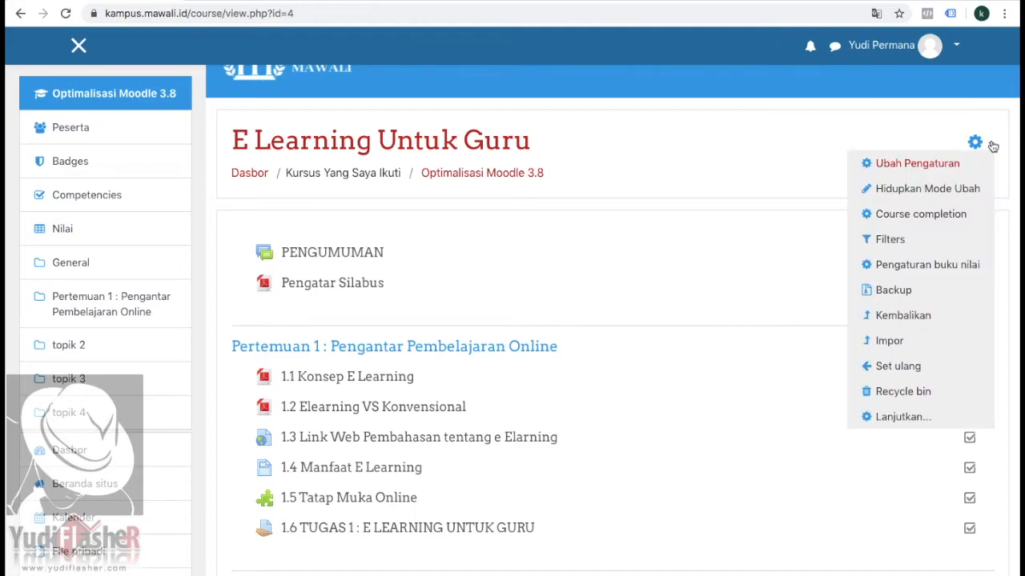
pyautogui.click(945, 186)
# Step: Add a Label resource to the section "Pertemuan 1 : Pengantar Pembelajaran Online"
pyautogui.scroll(-4, 750, 273)
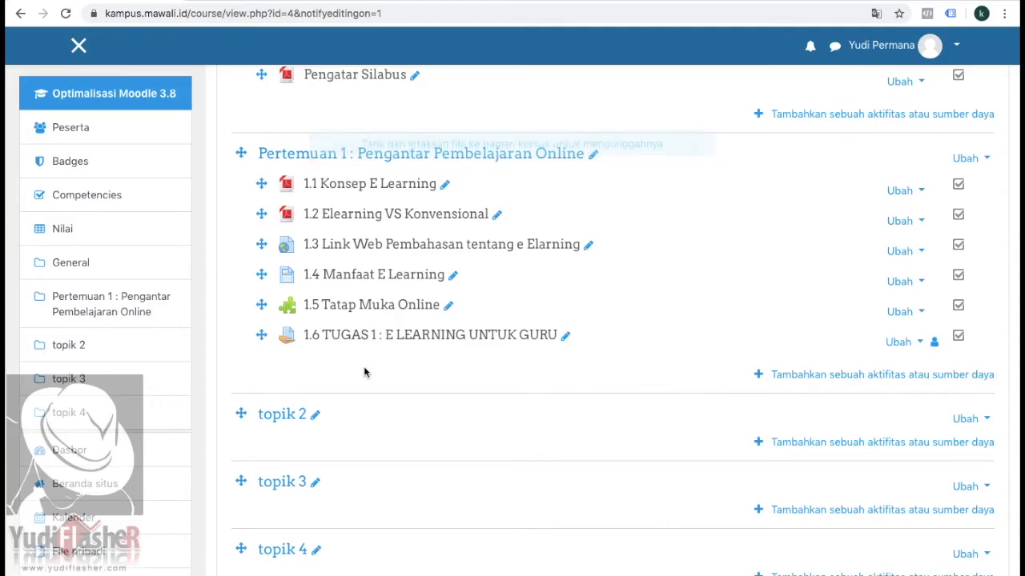
pyautogui.click(892, 375)
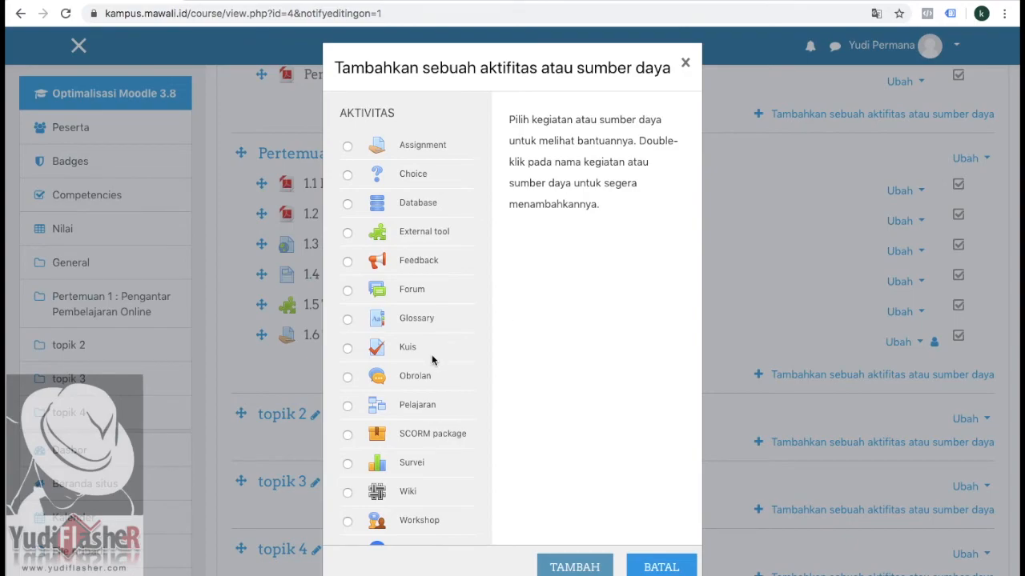
pyautogui.scroll(-2, 432, 354)
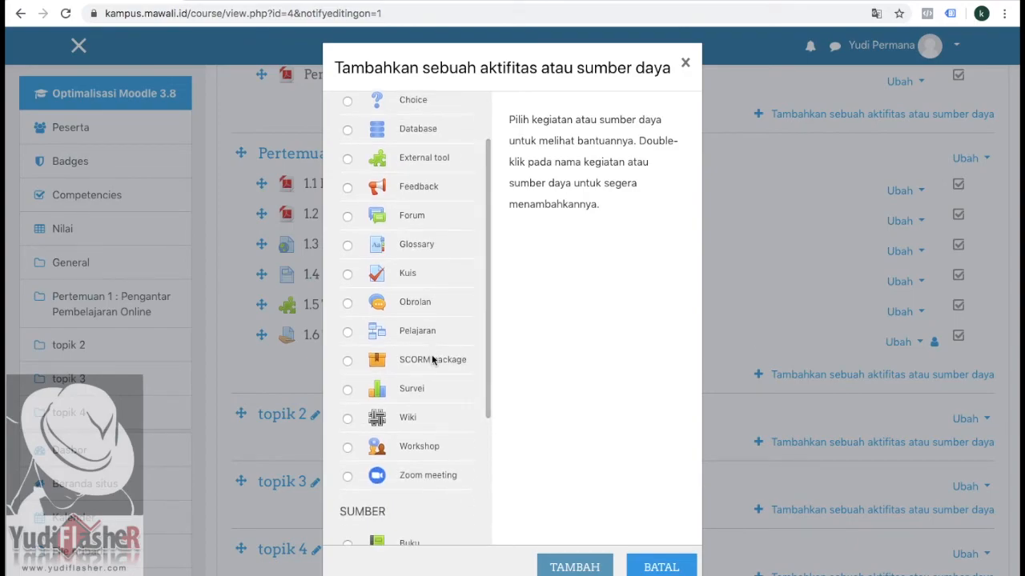
pyautogui.scroll(-2, 432, 355)
pyautogui.scroll(-3, 431, 355)
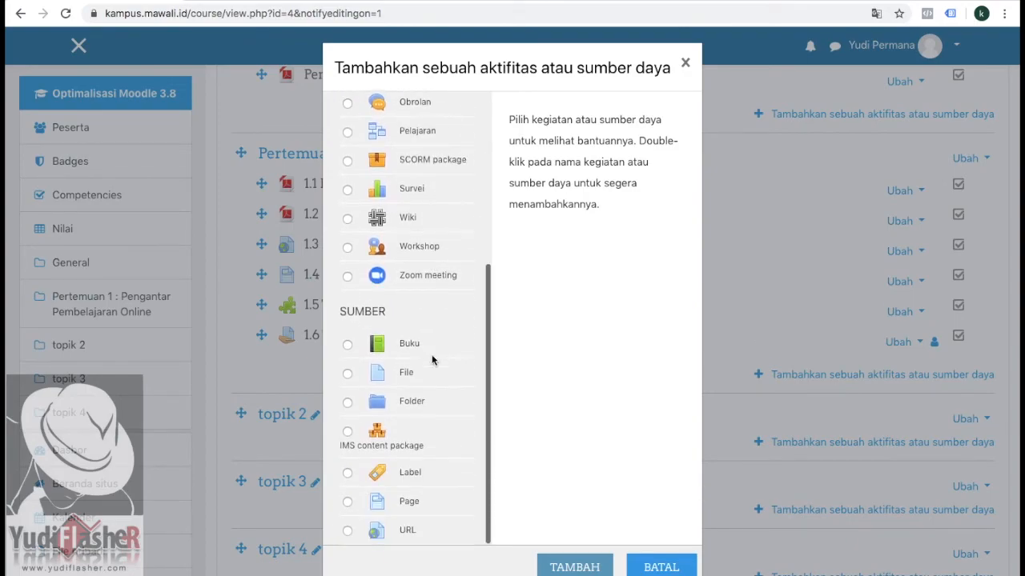
pyautogui.click(348, 474)
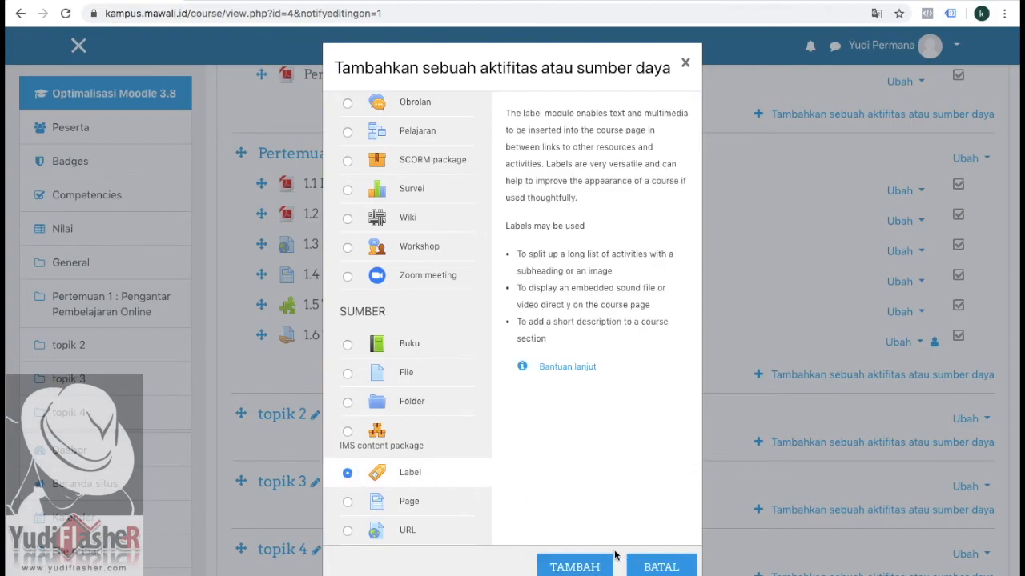
pyautogui.click(590, 567)
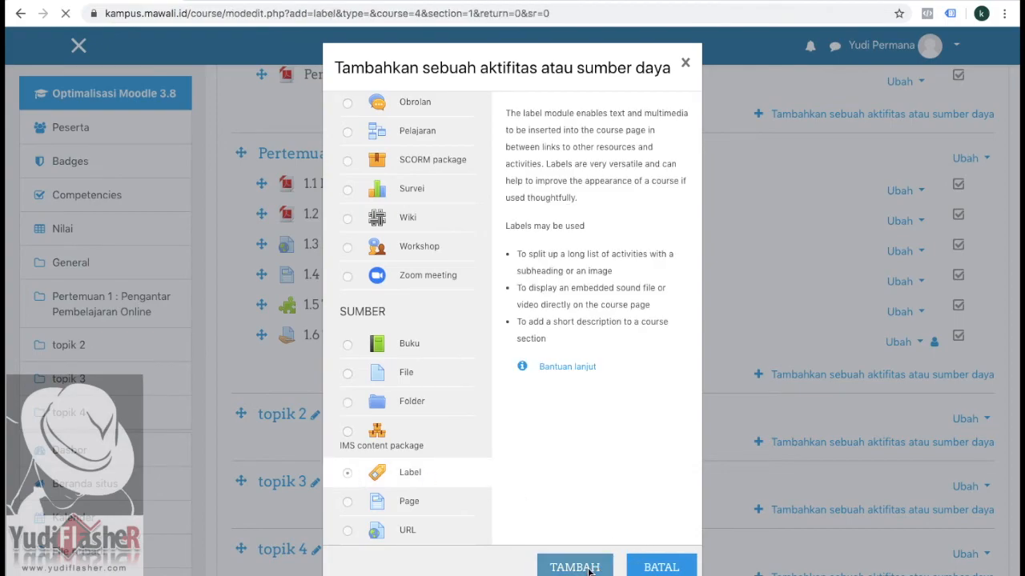
# Step: Enter "TUGAS 1" as the label text and format it in bold as Heading (medium)
pyautogui.scroll(-3, 545, 400)
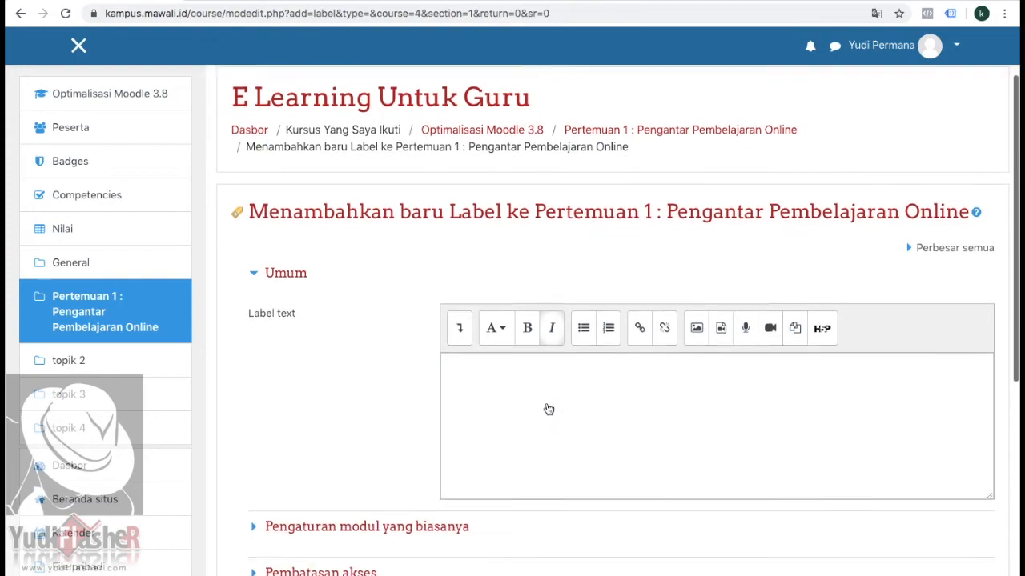
pyautogui.click(498, 337)
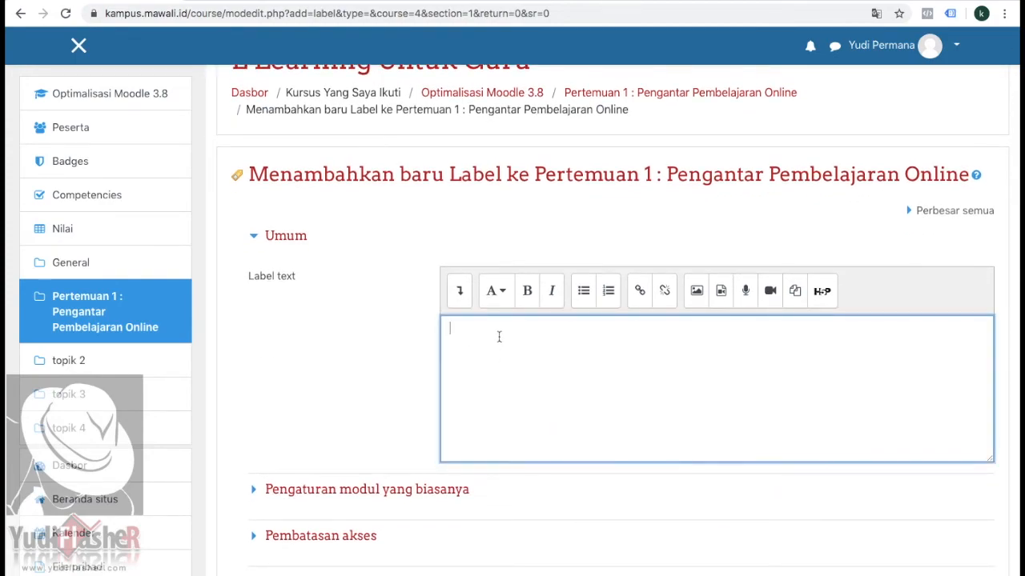
pyautogui.write('TUGA')
pyautogui.moveTo(507, 331); pyautogui.dragTo(440, 325)
pyautogui.click(527, 293)
pyautogui.click(504, 303)
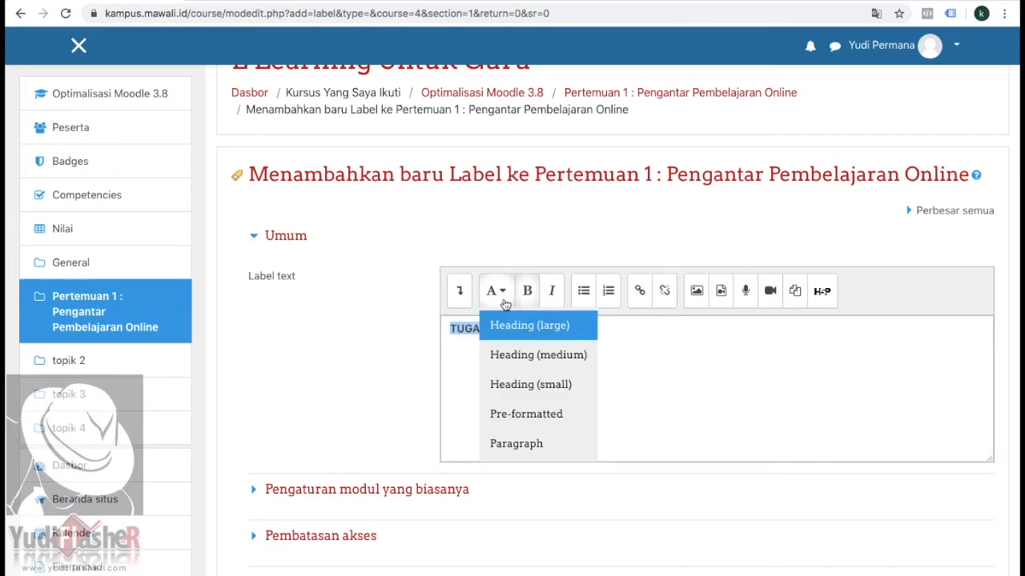
pyautogui.click(518, 354)
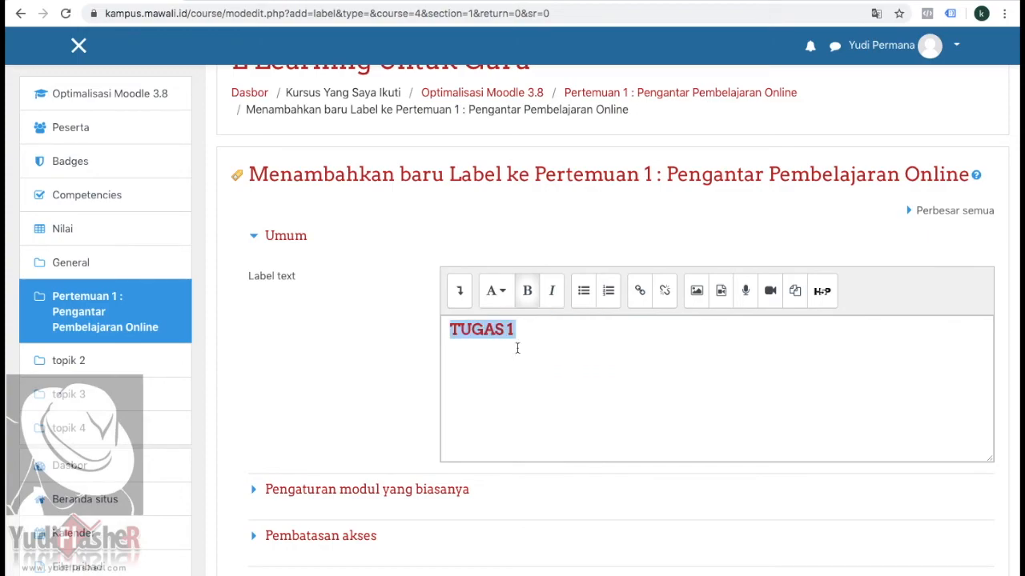
pyautogui.click(608, 360)
# Step: Save the label, return to the course, and move it above the assignment "1.6 TUGAS 1 : E LEARNING UNTUK GURU"
pyautogui.scroll(-5, 608, 360)
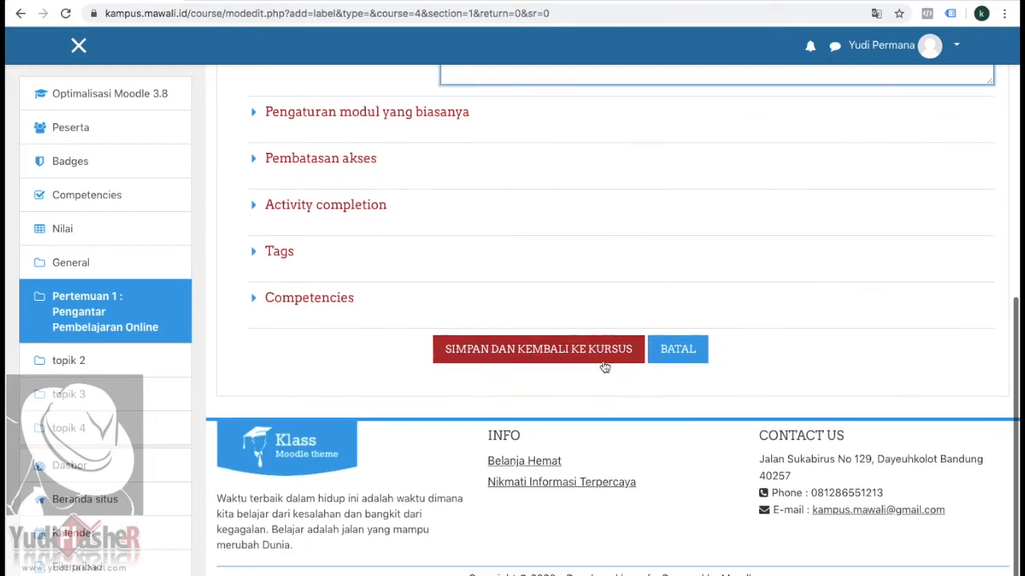
pyautogui.click(560, 361)
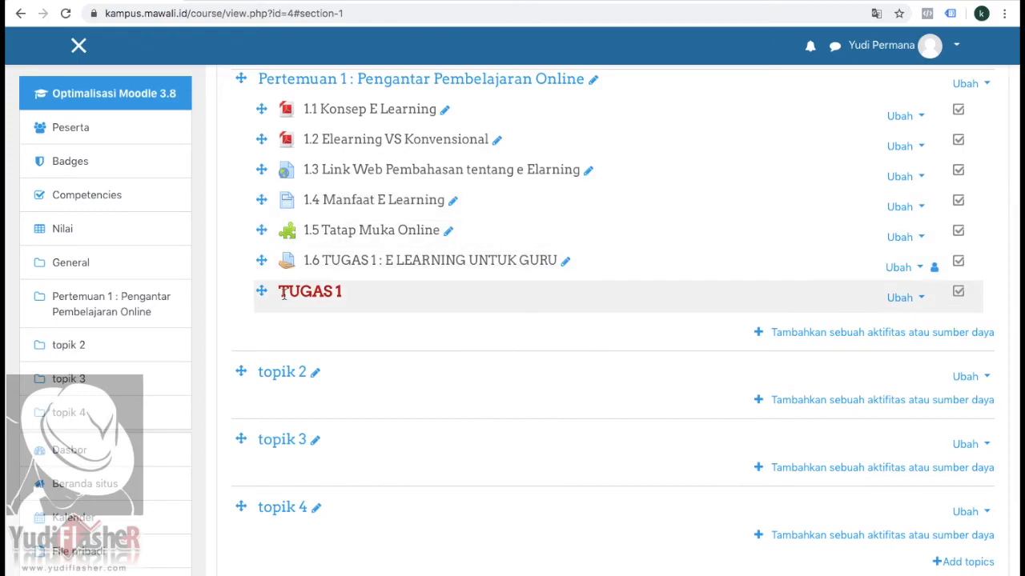
pyautogui.moveTo(259, 292); pyautogui.dragTo(265, 255)
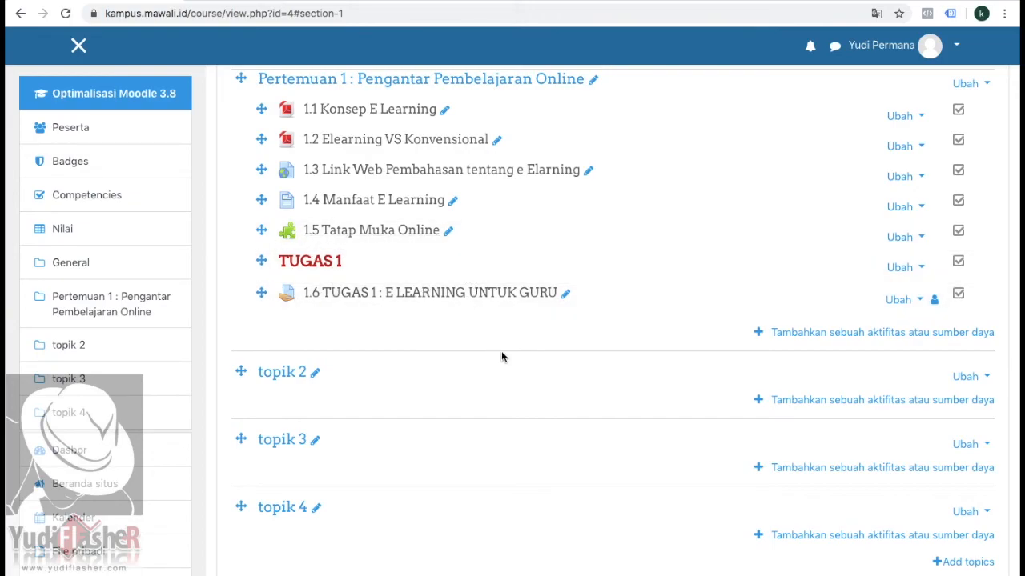
# Step: Hide the assignment "1.6 TUGAS 1 : E LEARNING UNTUK GURU" from students and show it again
pyautogui.scroll(2, 471, 303)
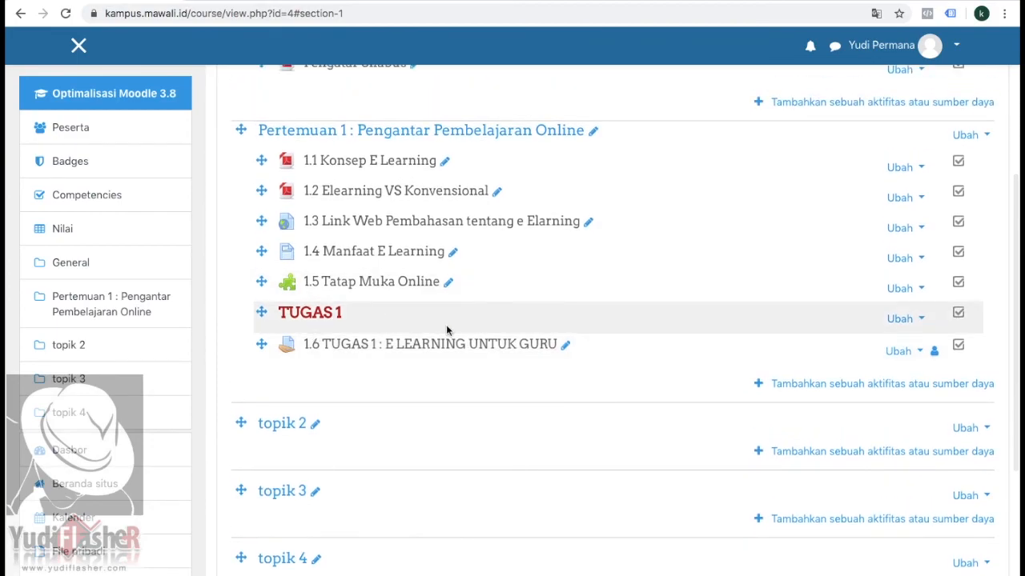
pyautogui.scroll(-3, 606, 357)
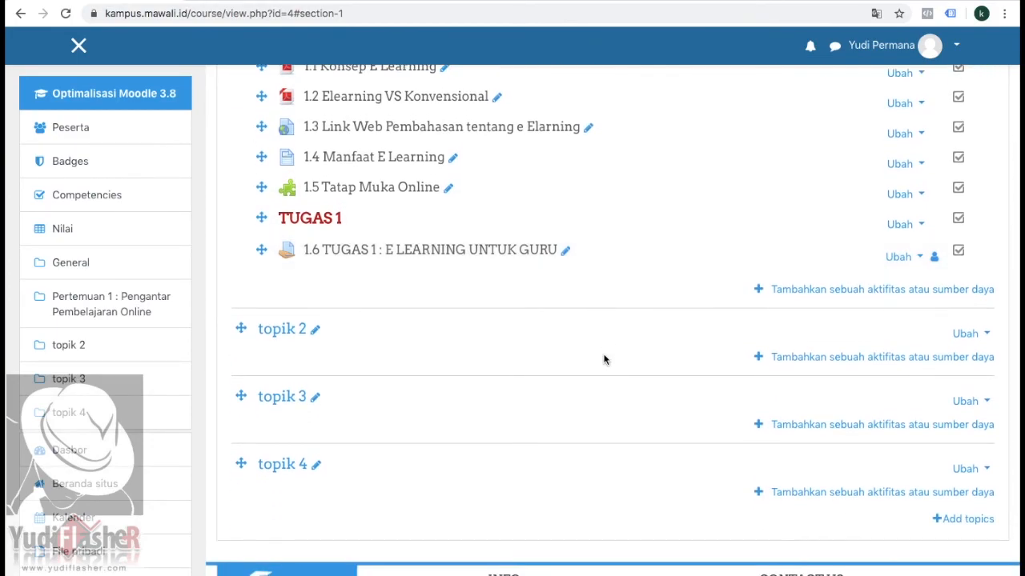
pyautogui.click(920, 257)
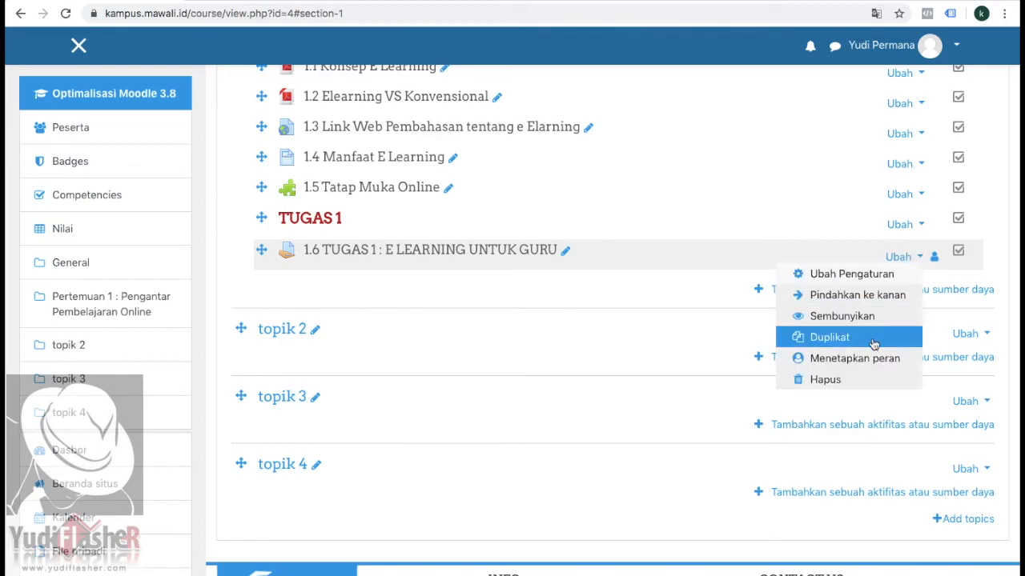
pyautogui.click(845, 316)
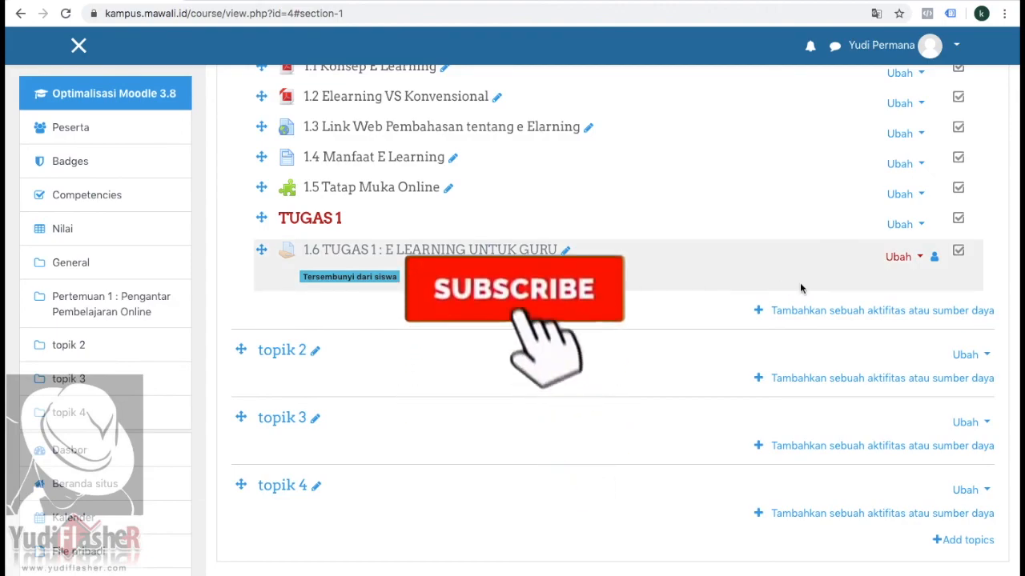
pyautogui.click(920, 257)
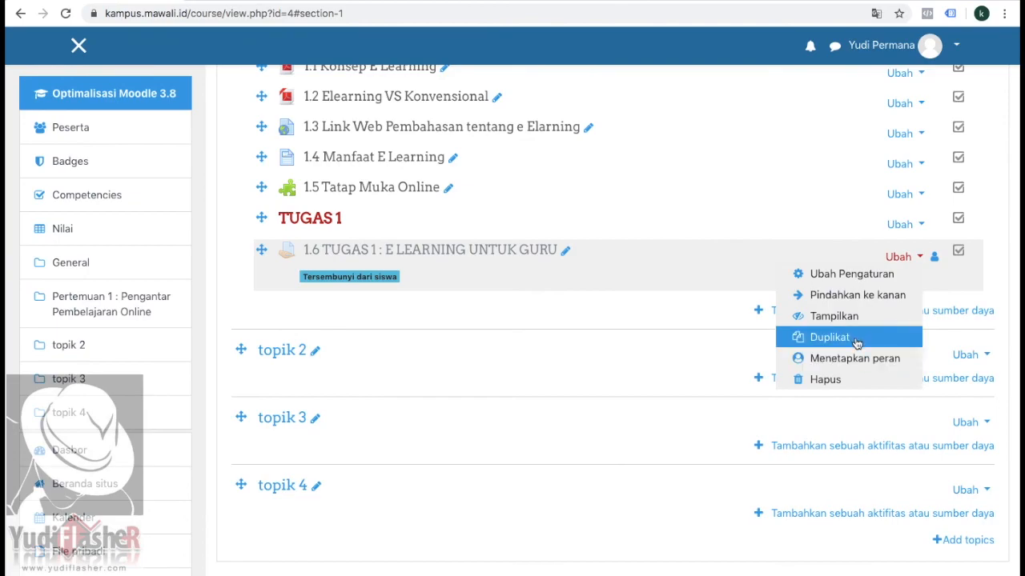
pyautogui.click(835, 316)
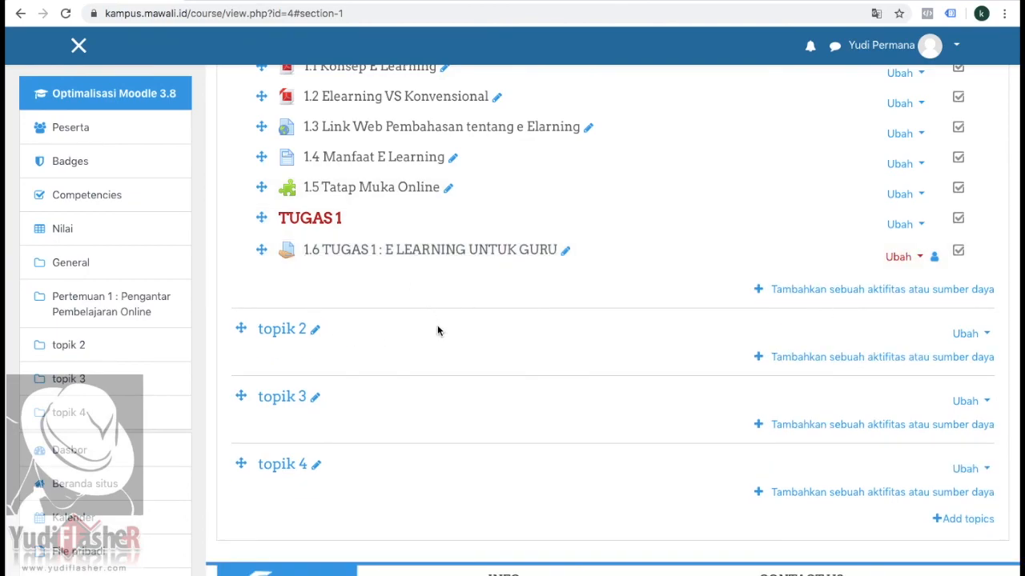
pyautogui.scroll(5, 437, 325)
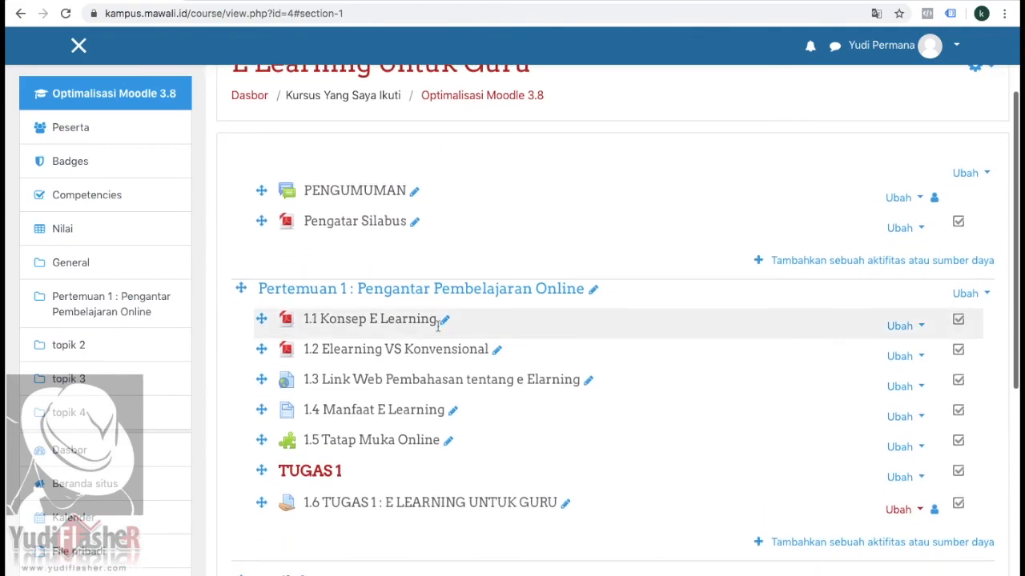
pyautogui.scroll(3, 648, 365)
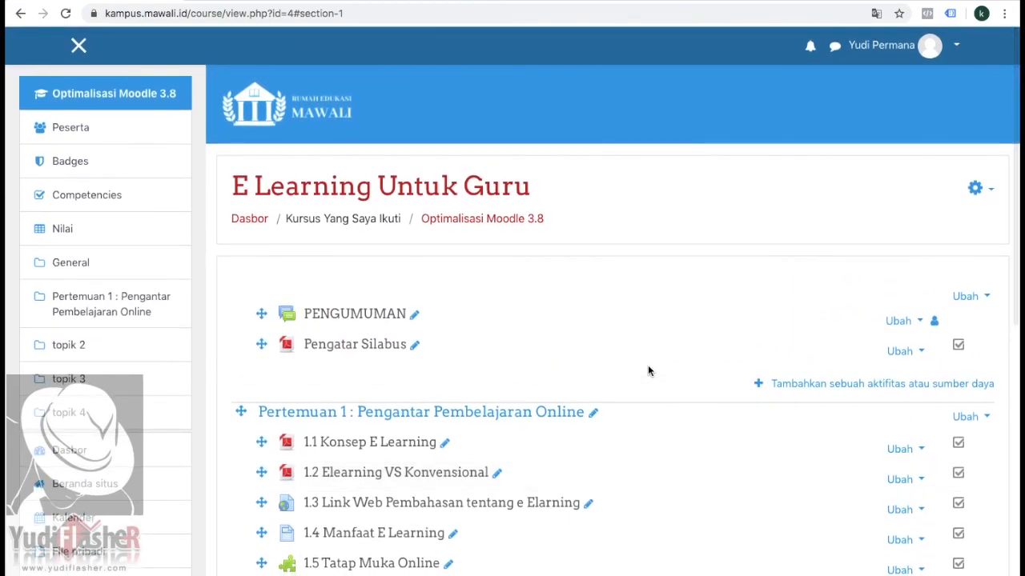